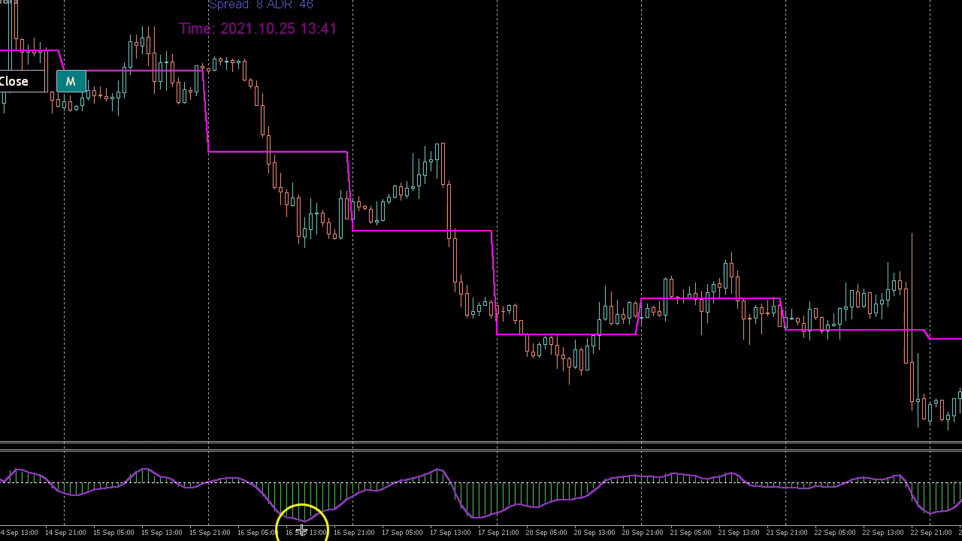
Step: Draw red arrows joining the falling price lows and the rising MACD lows from 16 to 20 September
{"action": "left_click", "coordinate": [353, 524]}
{"action": "left_click_drag", "start_coordinate": [353, 524], "coordinate": [468, 517]}
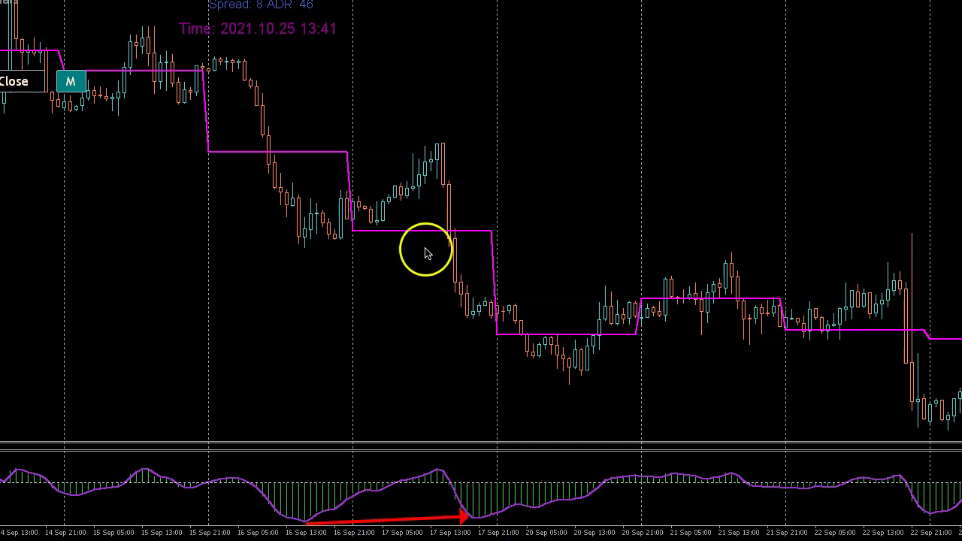
{"action": "mouse_move", "coordinate": [301, 242]}
{"action": "left_mouse_down"}
{"action": "mouse_move", "coordinate": [472, 332]}
{"action": "mouse_move", "coordinate": [468, 320]}
{"action": "mouse_move", "coordinate": [569, 384]}
{"action": "left_mouse_up"}
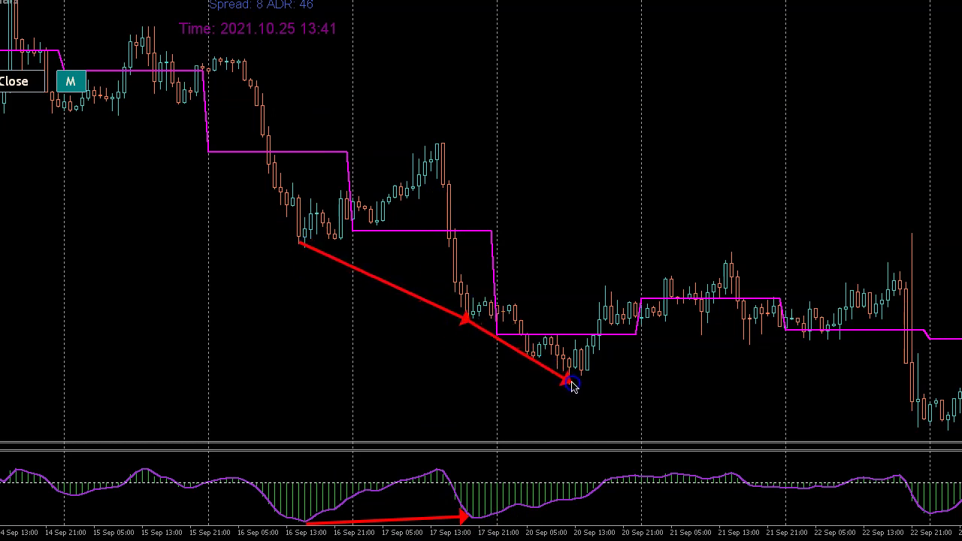
{"action": "left_click_drag", "start_coordinate": [481, 518], "coordinate": [588, 504]}
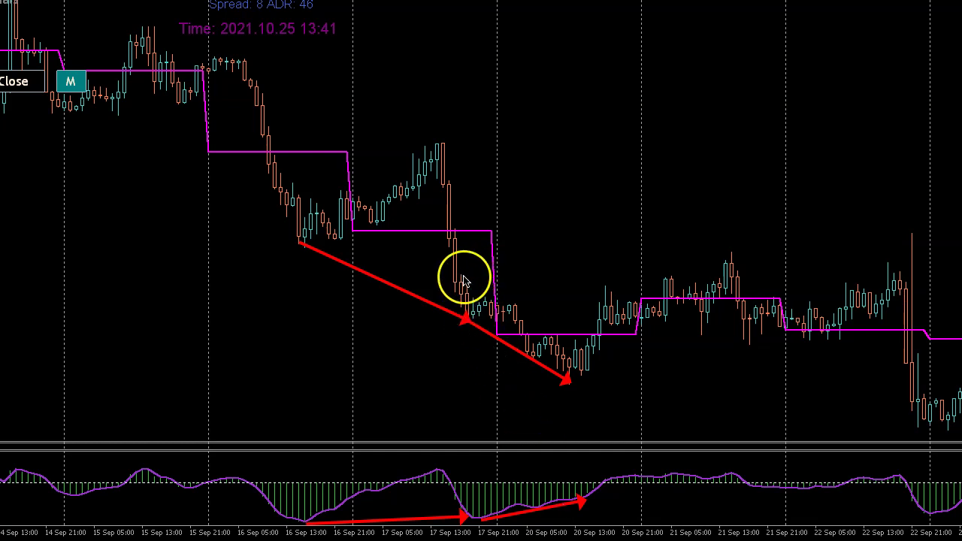
Step: Draw two horizontal arrows forward from the 17 September swing-low candles, then clear all arrows from the chart
{"action": "left_click_drag", "start_coordinate": [467, 284], "coordinate": [552, 282]}
{"action": "left_click_drag", "start_coordinate": [467, 318], "coordinate": [562, 320]}
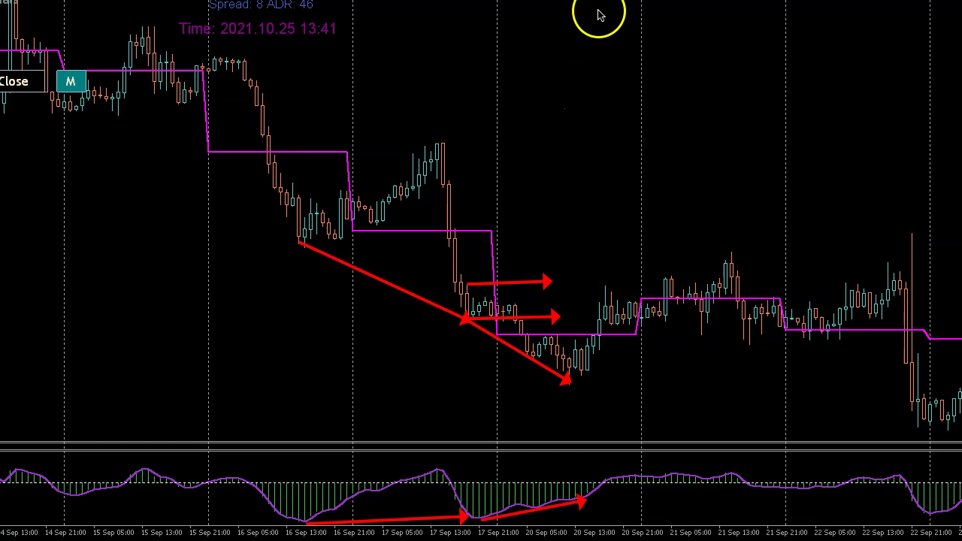
{"action": "key", "text": "Escape"}
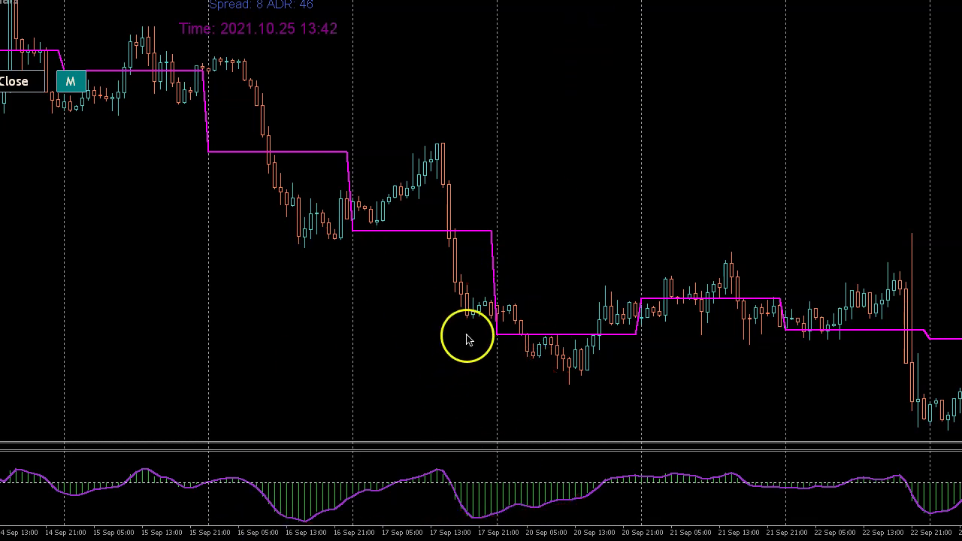
Step: Mark the divergence between the 17 and 20 September lows with one arrow on price and one on the MACD
{"action": "mouse_move", "coordinate": [466, 320]}
{"action": "left_mouse_down"}
{"action": "mouse_move", "coordinate": [554, 382]}
{"action": "mouse_move", "coordinate": [533, 365]}
{"action": "mouse_move", "coordinate": [426, 339]}
{"action": "mouse_move", "coordinate": [549, 385]}
{"action": "left_mouse_up"}
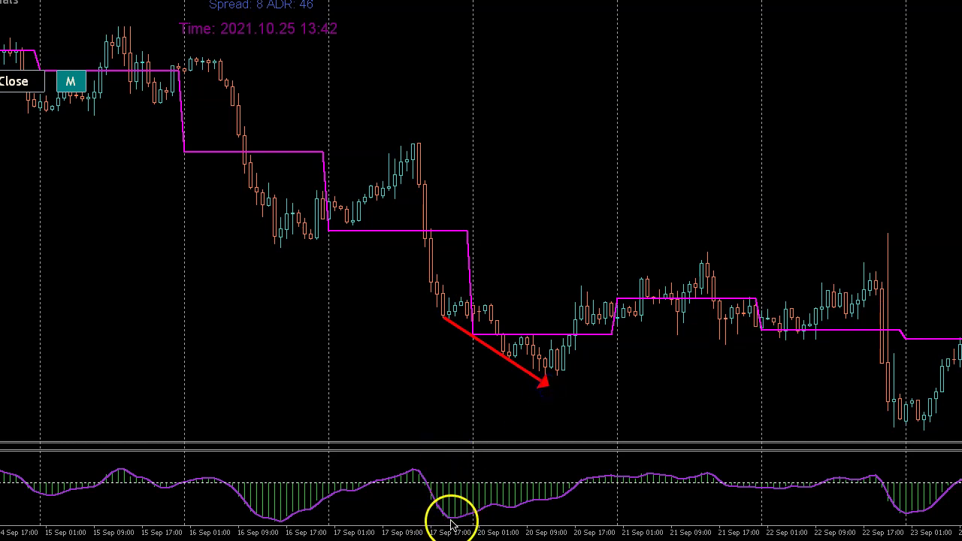
{"action": "mouse_move", "coordinate": [451, 519]}
{"action": "left_mouse_down"}
{"action": "mouse_move", "coordinate": [555, 514]}
{"action": "mouse_move", "coordinate": [564, 500]}
{"action": "left_mouse_up"}
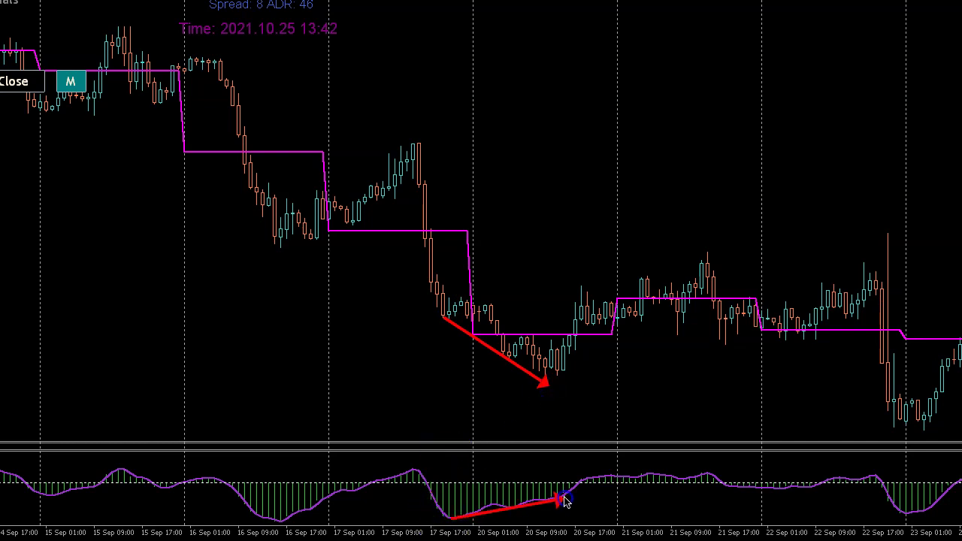
Step: Mark the breakout above the 20 September low and the magenta-line target reached on 22 September with arrows, then clear them
{"action": "left_click", "coordinate": [547, 361]}
{"action": "mouse_move", "coordinate": [547, 361]}
{"action": "left_mouse_down"}
{"action": "mouse_move", "coordinate": [608, 362]}
{"action": "mouse_move", "coordinate": [566, 359]}
{"action": "mouse_move", "coordinate": [580, 286]}
{"action": "mouse_move", "coordinate": [588, 287]}
{"action": "left_mouse_up"}
{"action": "left_click", "coordinate": [572, 361]}
{"action": "mouse_move", "coordinate": [469, 228]}
{"action": "left_mouse_down"}
{"action": "mouse_move", "coordinate": [897, 224]}
{"action": "mouse_move", "coordinate": [906, 233]}
{"action": "left_mouse_up"}
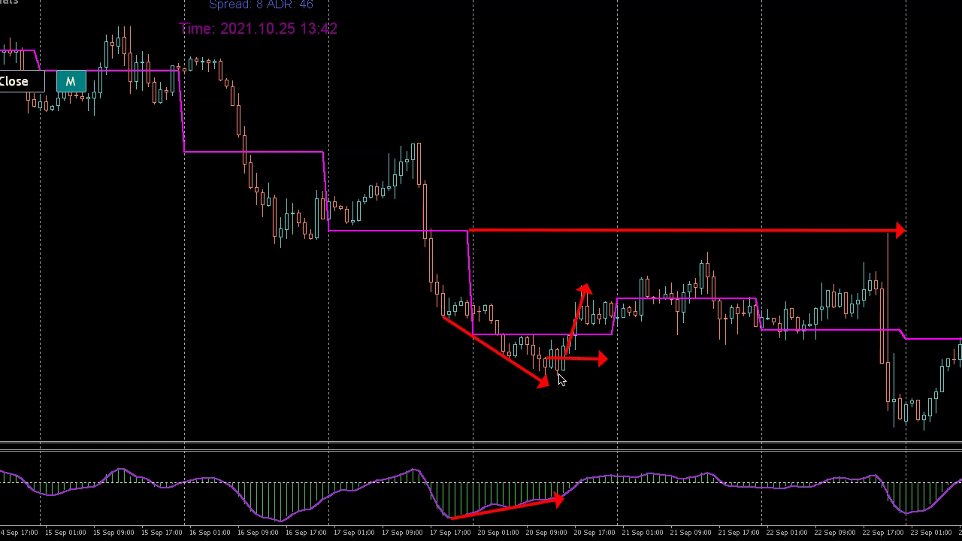
{"action": "left_click", "coordinate": [599, 15]}
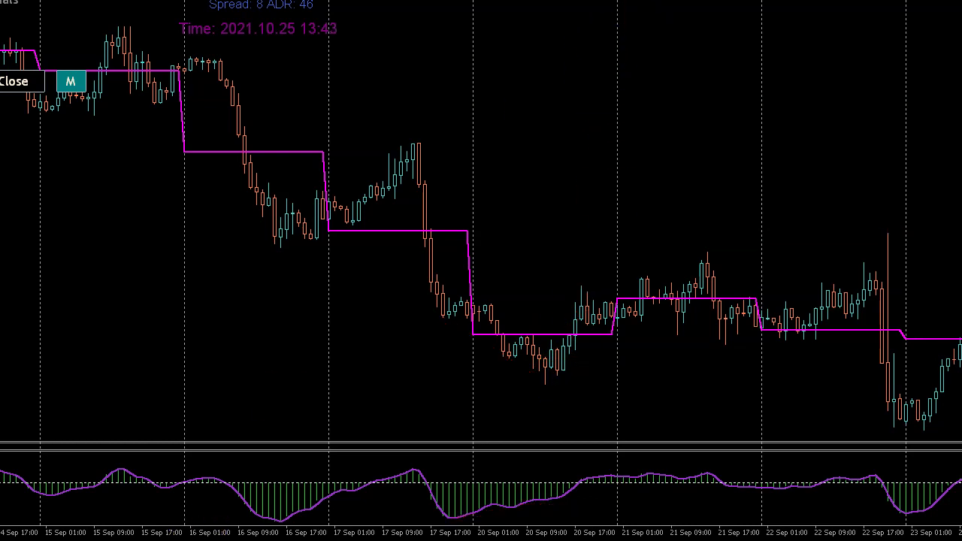
Step: Draw an arrow linking the 17 and 22 September MACD lows and a short horizontal one at the following price candles
{"action": "left_click_drag", "start_coordinate": [456, 354], "coordinate": [276, 329]}
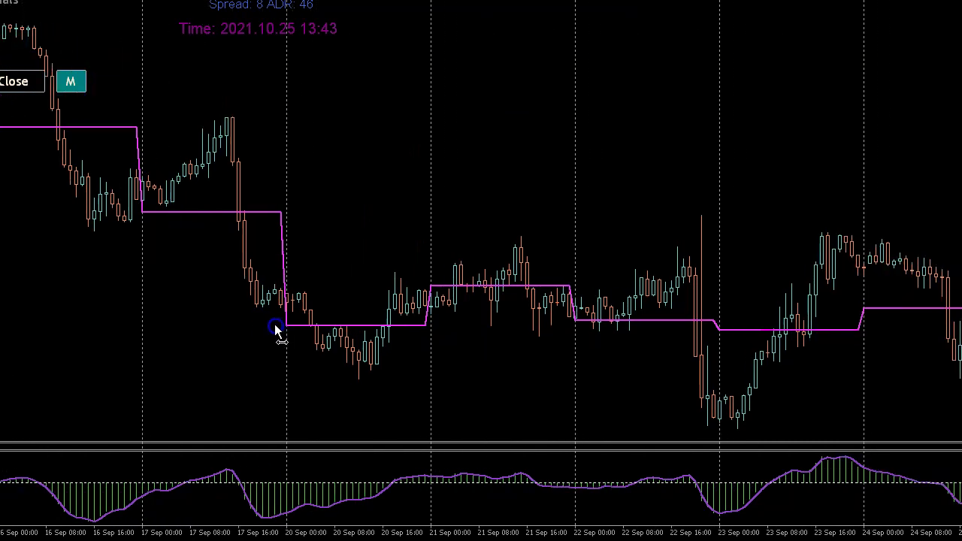
{"action": "left_click_drag", "start_coordinate": [440, 311], "coordinate": [344, 284]}
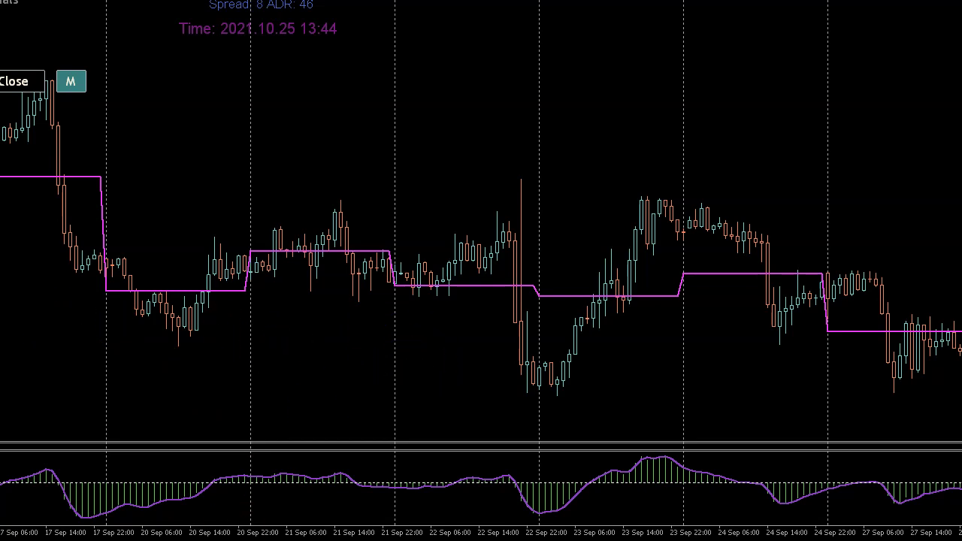
{"action": "left_click_drag", "start_coordinate": [84, 518], "coordinate": [542, 517]}
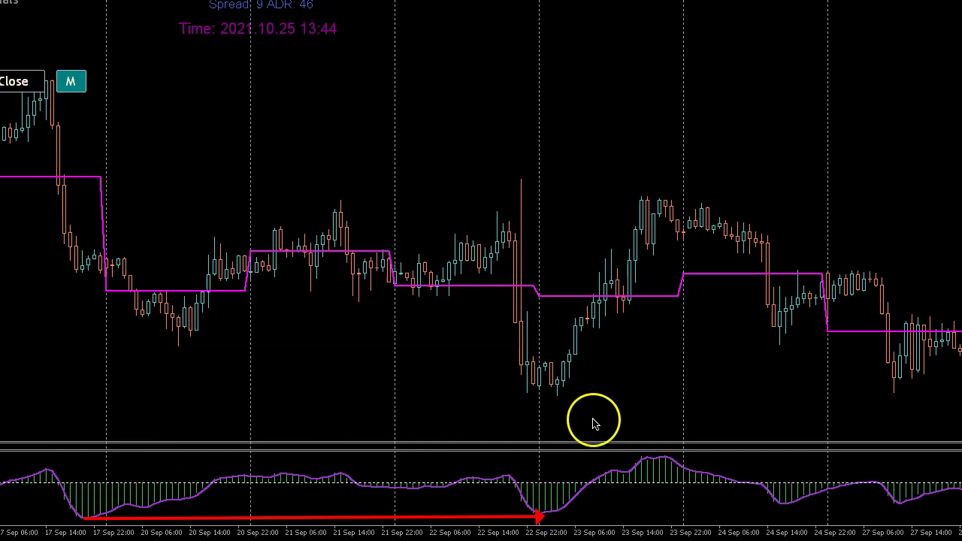
{"action": "left_click", "coordinate": [460, 380]}
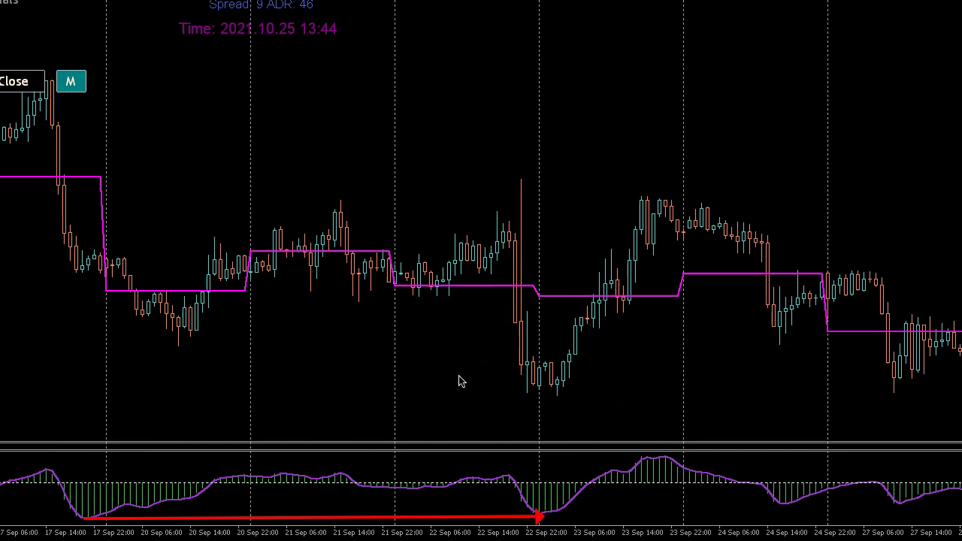
{"action": "left_click", "coordinate": [539, 396]}
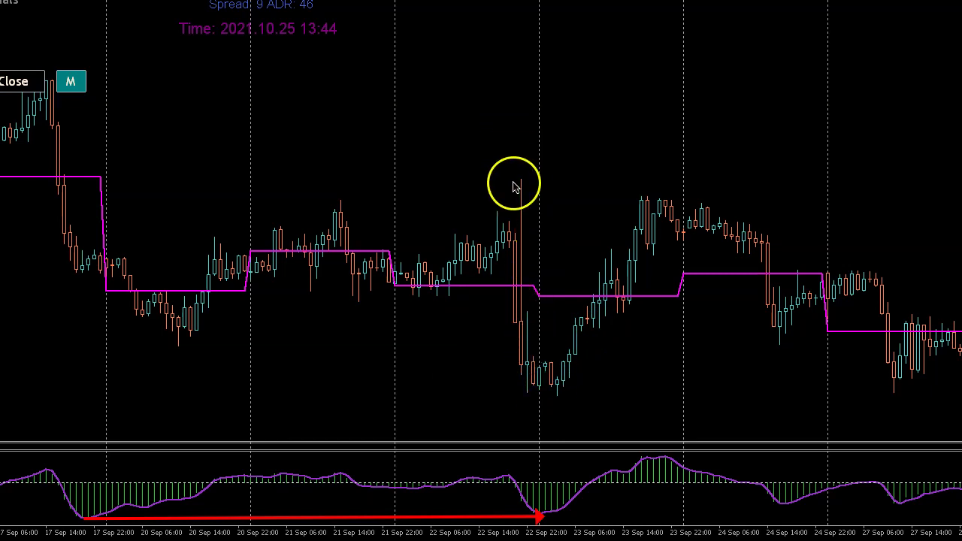
{"action": "left_click", "coordinate": [553, 366]}
{"action": "left_click_drag", "start_coordinate": [553, 366], "coordinate": [598, 366]}
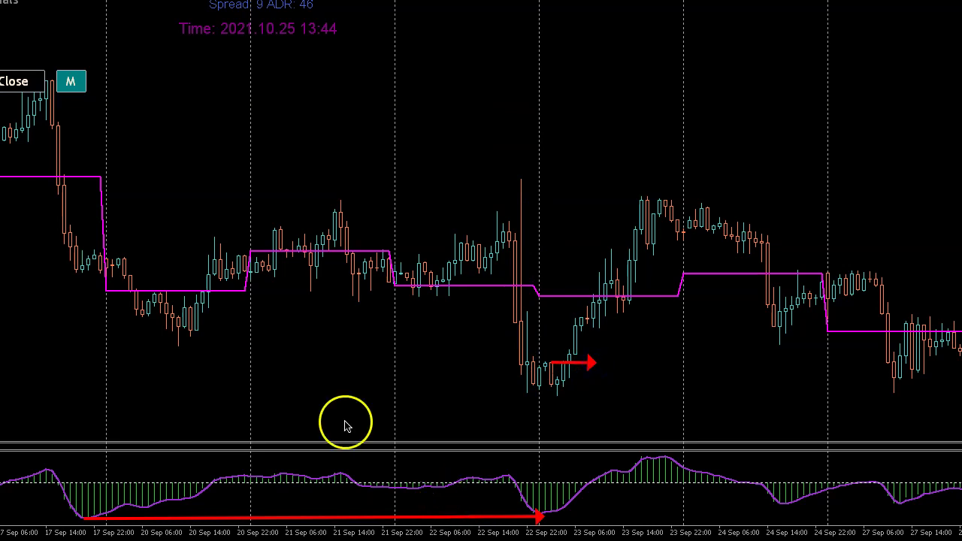
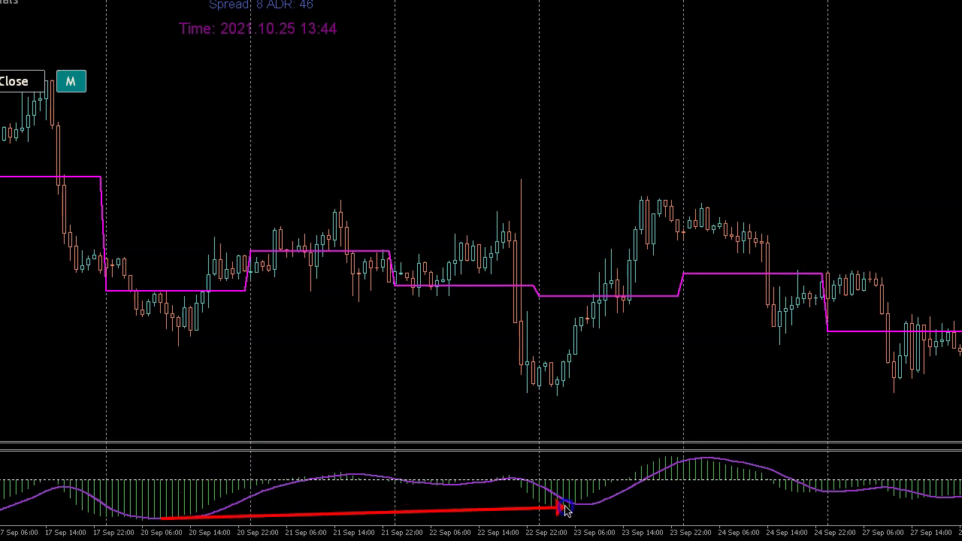
Step: Draw an arrow from the 20 September price low to the 22 September low, then clear all arrows
{"action": "mouse_move", "coordinate": [180, 343]}
{"action": "left_mouse_down"}
{"action": "mouse_move", "coordinate": [493, 369]}
{"action": "mouse_move", "coordinate": [543, 384]}
{"action": "mouse_move", "coordinate": [538, 396]}
{"action": "left_mouse_up"}
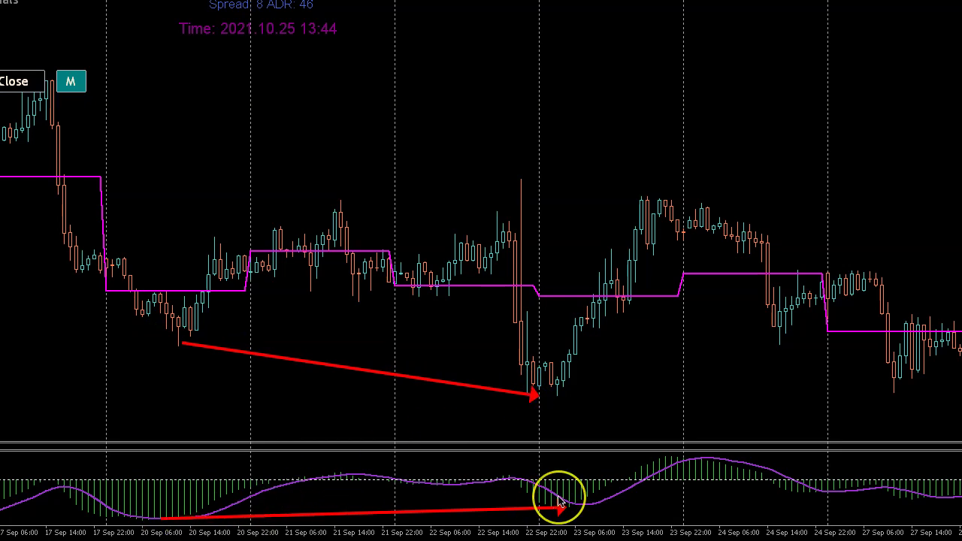
{"action": "left_click", "coordinate": [204, 515]}
{"action": "left_click", "coordinate": [558, 507]}
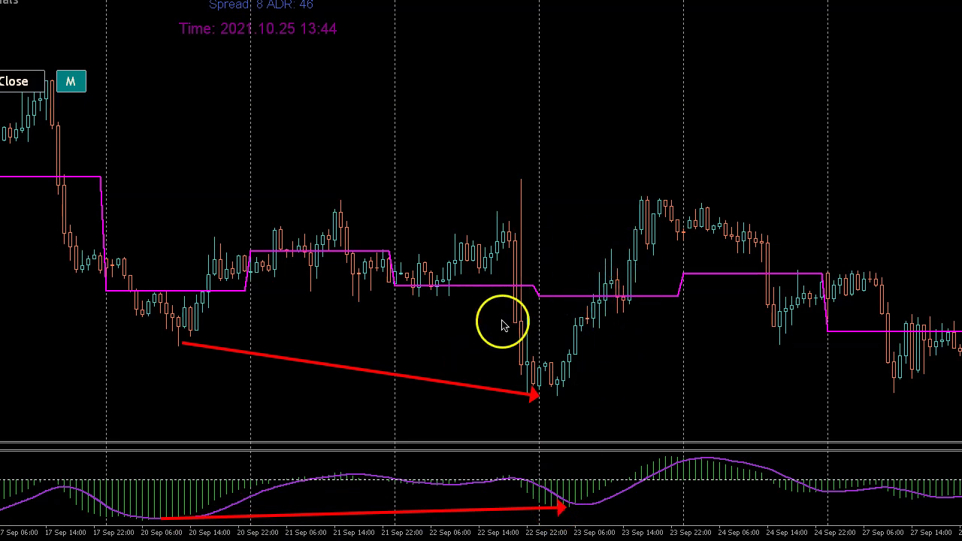
{"action": "left_click", "coordinate": [580, 9]}
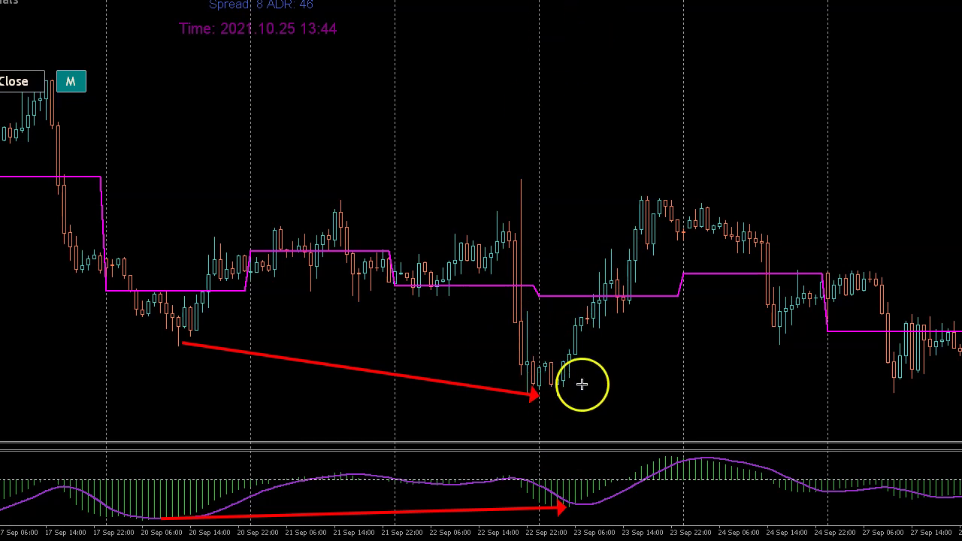
{"action": "left_click", "coordinate": [599, 13]}
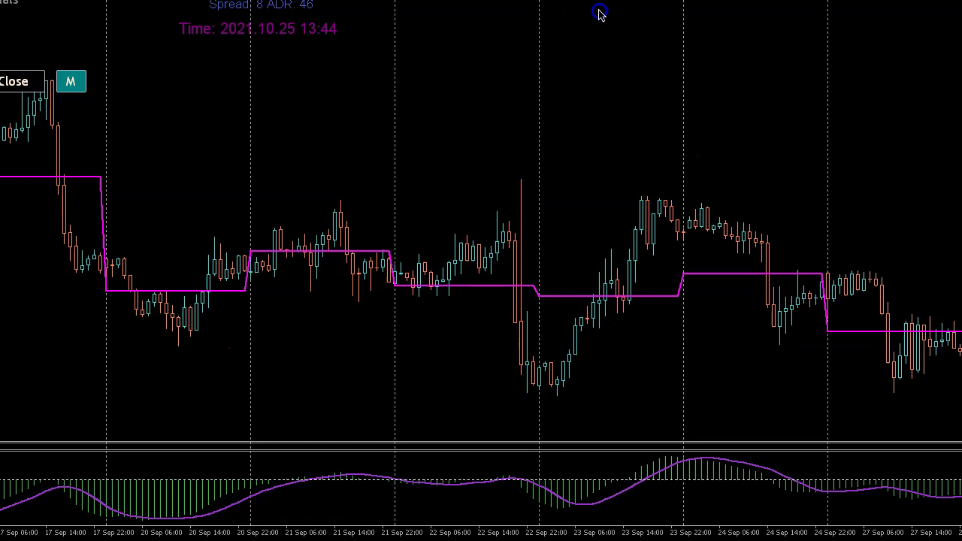
Step: Mark the divergence between the 29 and 30 September lows with arrows on price and the MACD
{"action": "left_click_drag", "start_coordinate": [456, 311], "coordinate": [62, 240]}
{"action": "mouse_move", "coordinate": [496, 292]}
{"action": "left_mouse_down"}
{"action": "mouse_move", "coordinate": [441, 290]}
{"action": "mouse_move", "coordinate": [243, 249]}
{"action": "left_mouse_up"}
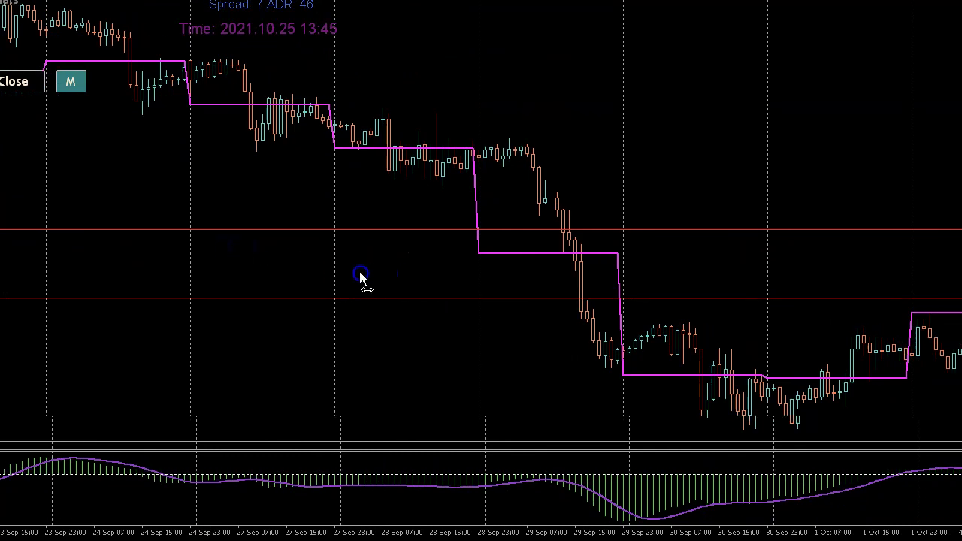
{"action": "left_click_drag", "start_coordinate": [370, 277], "coordinate": [240, 257]}
{"action": "mouse_move", "coordinate": [331, 297]}
{"action": "left_mouse_down"}
{"action": "mouse_move", "coordinate": [258, 294]}
{"action": "mouse_move", "coordinate": [242, 305]}
{"action": "left_mouse_up"}
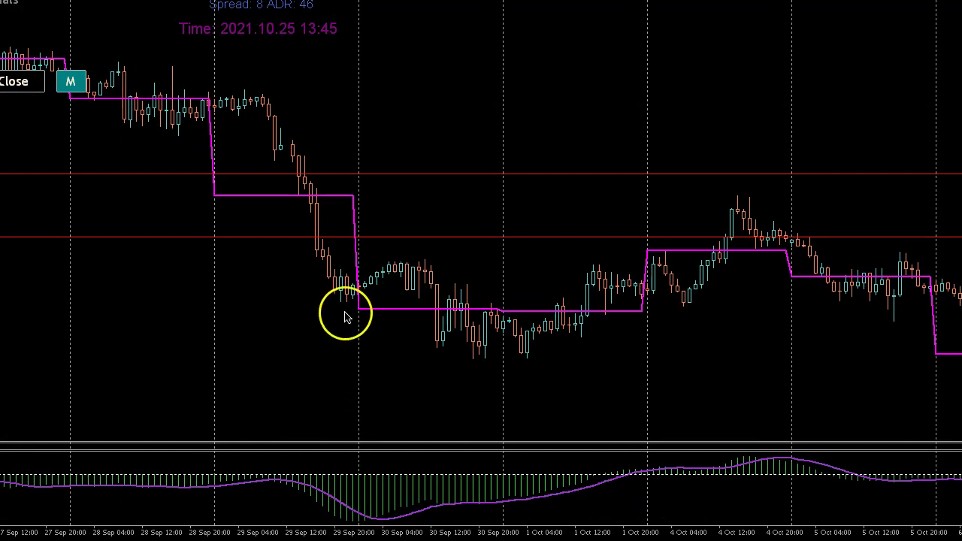
{"action": "left_click_drag", "start_coordinate": [342, 303], "coordinate": [476, 362]}
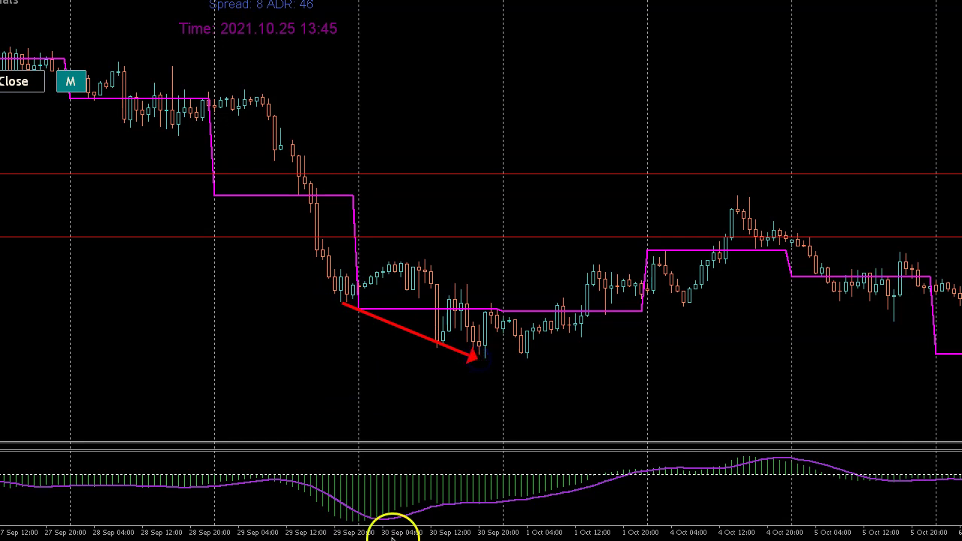
{"action": "left_click_drag", "start_coordinate": [361, 521], "coordinate": [530, 505]}
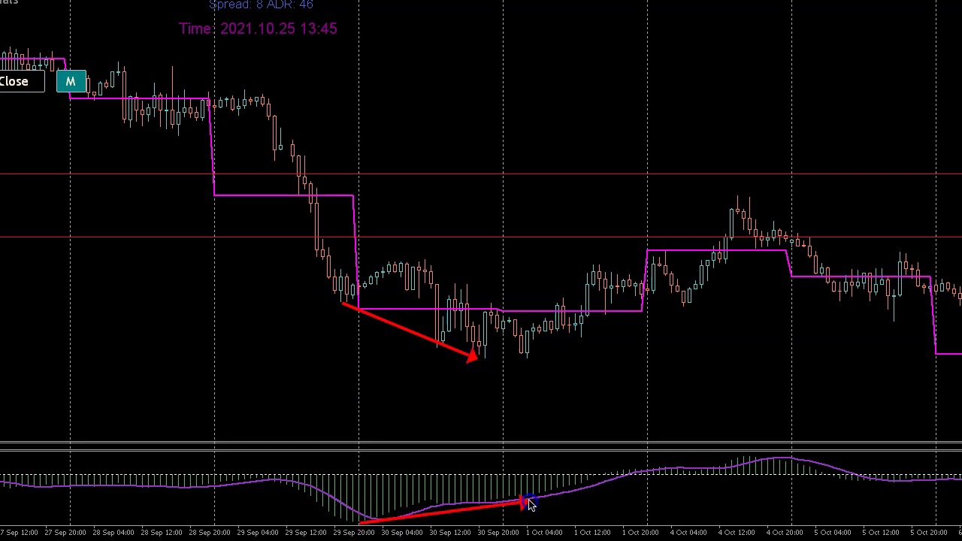
Step: Draw arrows for the 30 September entry level and the rise to the magenta-line target on 4 October, then clear them
{"action": "mouse_move", "coordinate": [504, 406]}
{"action": "left_mouse_down"}
{"action": "mouse_move", "coordinate": [490, 323]}
{"action": "mouse_move", "coordinate": [486, 429]}
{"action": "mouse_move", "coordinate": [500, 408]}
{"action": "mouse_move", "coordinate": [481, 385]}
{"action": "left_mouse_up"}
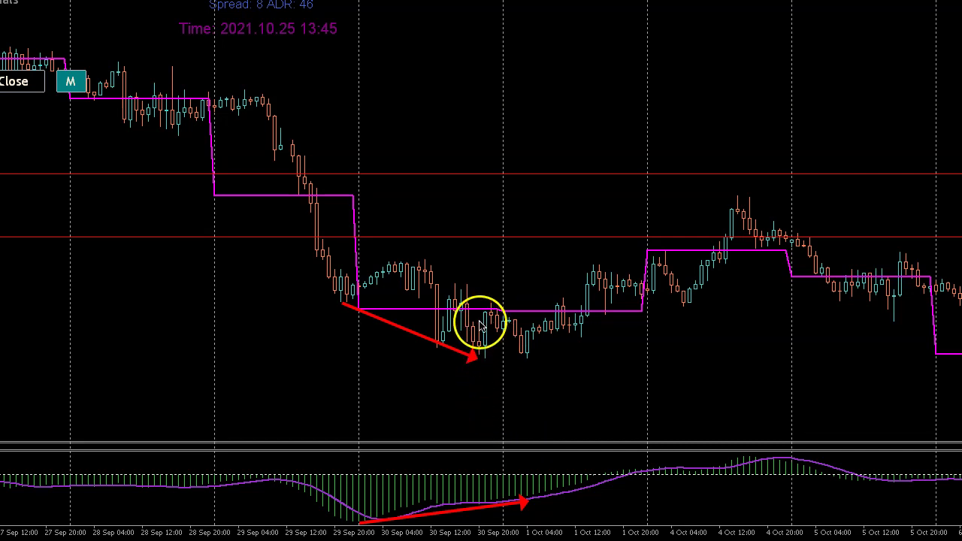
{"action": "left_click_drag", "start_coordinate": [481, 324], "coordinate": [558, 322]}
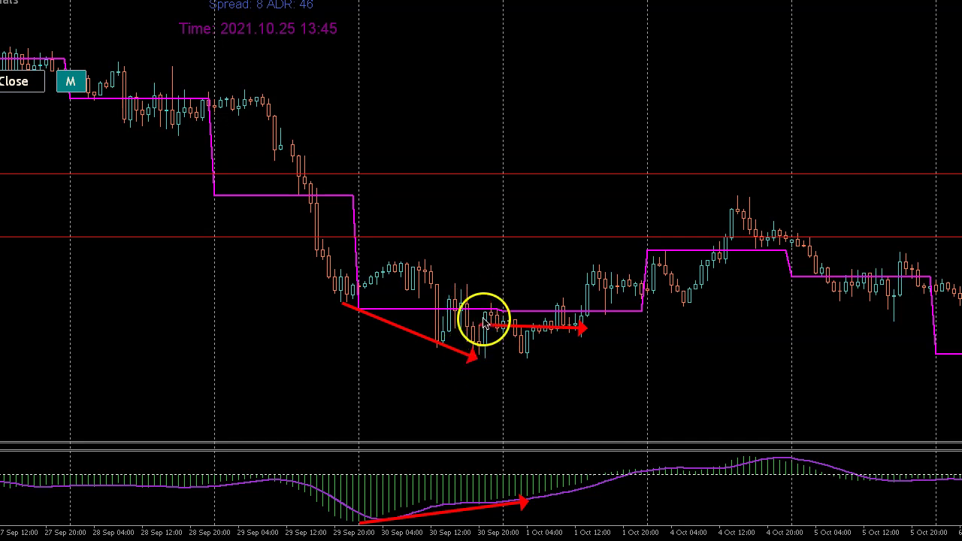
{"action": "mouse_move", "coordinate": [483, 323]}
{"action": "left_mouse_down"}
{"action": "mouse_move", "coordinate": [710, 252]}
{"action": "mouse_move", "coordinate": [745, 208]}
{"action": "mouse_move", "coordinate": [739, 192]}
{"action": "left_mouse_up"}
{"action": "mouse_move", "coordinate": [355, 196]}
{"action": "left_mouse_down"}
{"action": "mouse_move", "coordinate": [735, 212]}
{"action": "mouse_move", "coordinate": [745, 193]}
{"action": "mouse_move", "coordinate": [757, 193]}
{"action": "left_mouse_up"}
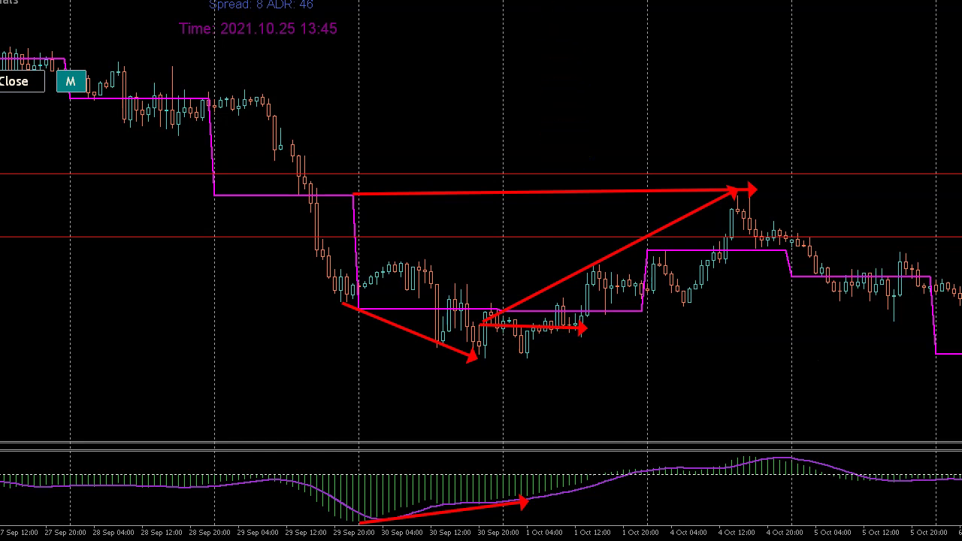
{"action": "left_click", "coordinate": [603, 13]}
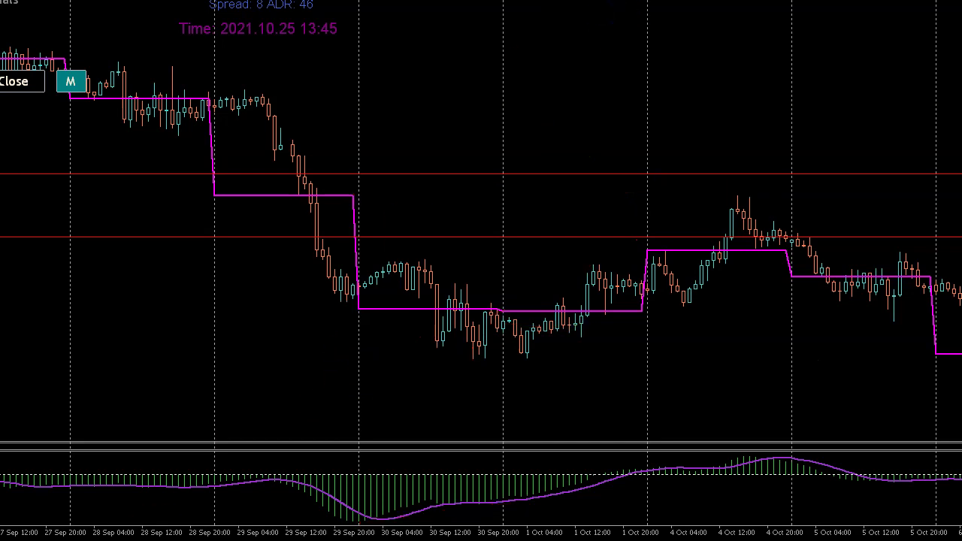
Step: Draw arrows joining the 6 and 8 October lows on both price and the MACD
{"action": "left_click_drag", "start_coordinate": [484, 263], "coordinate": [277, 237]}
{"action": "left_click_drag", "start_coordinate": [458, 329], "coordinate": [272, 288]}
{"action": "left_click_drag", "start_coordinate": [551, 307], "coordinate": [524, 287]}
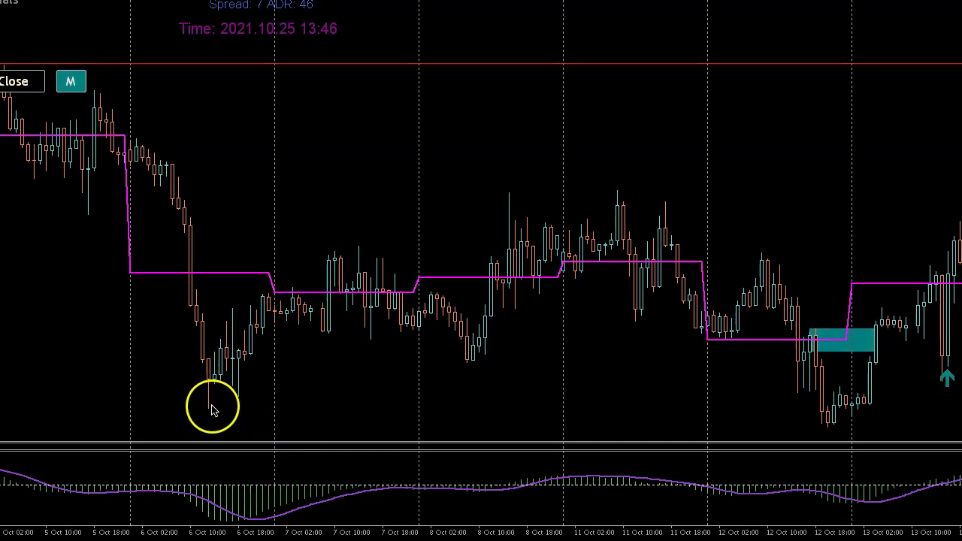
{"action": "mouse_move", "coordinate": [208, 401]}
{"action": "left_mouse_down"}
{"action": "mouse_move", "coordinate": [424, 391]}
{"action": "mouse_move", "coordinate": [480, 362]}
{"action": "left_mouse_up"}
{"action": "left_click_drag", "start_coordinate": [241, 518], "coordinate": [498, 492]}
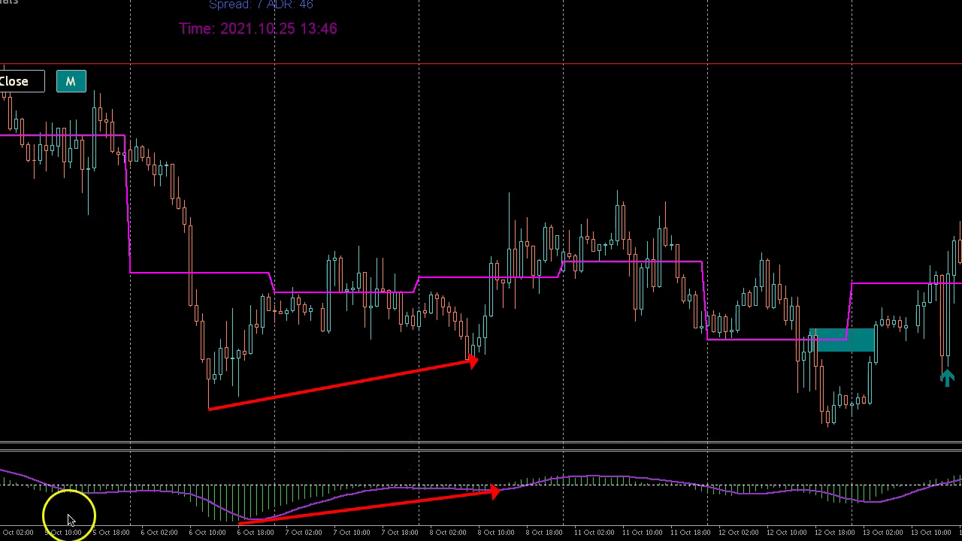
Step: Draw arrows joining the falling 5 and 6 October lows on the MACD and price, then clear all arrows
{"action": "left_click_drag", "start_coordinate": [60, 494], "coordinate": [237, 524]}
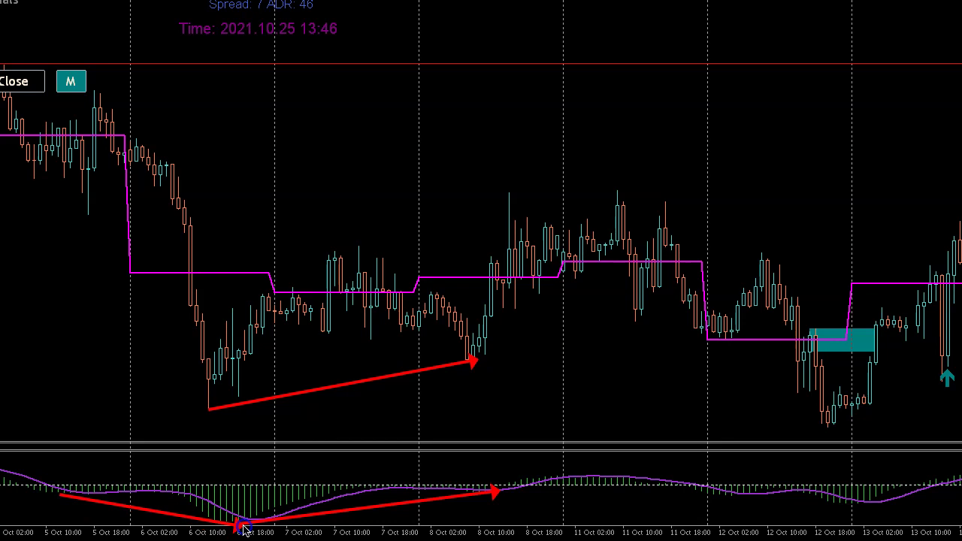
{"action": "mouse_move", "coordinate": [87, 215]}
{"action": "left_mouse_down"}
{"action": "mouse_move", "coordinate": [209, 395]}
{"action": "mouse_move", "coordinate": [207, 408]}
{"action": "left_mouse_up"}
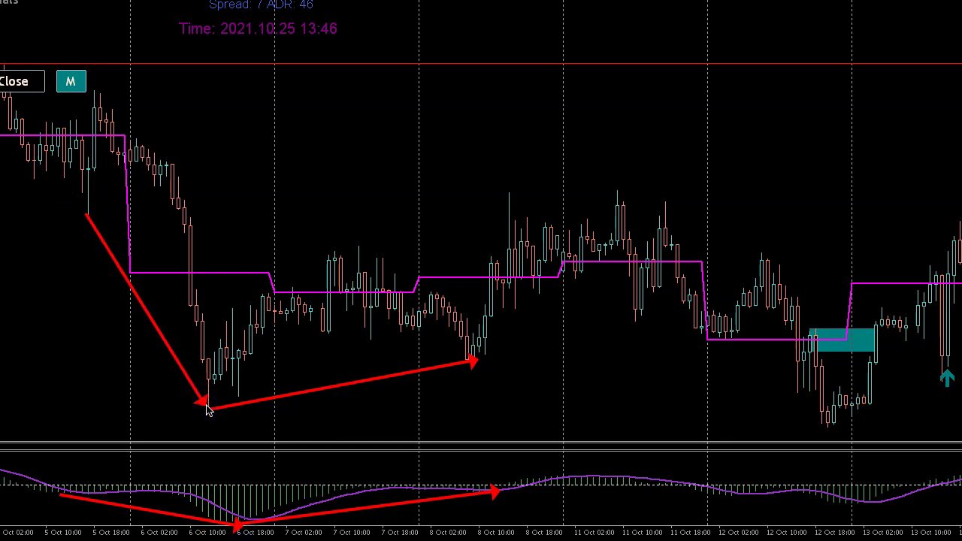
{"action": "left_click", "coordinate": [604, 21]}
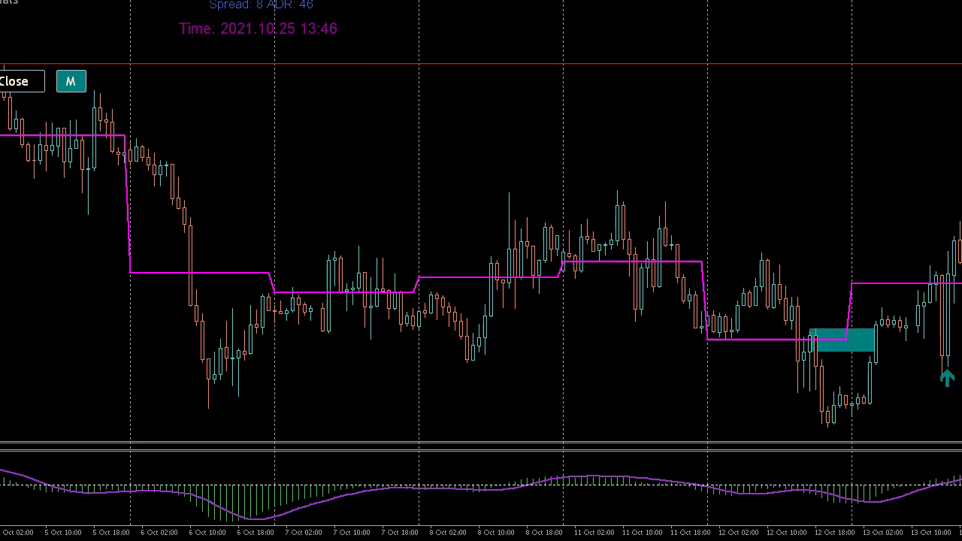
Step: Open the expert advisor's input settings and locate the MACD divergence filter for Strategy 1
{"action": "key", "text": "F7"}
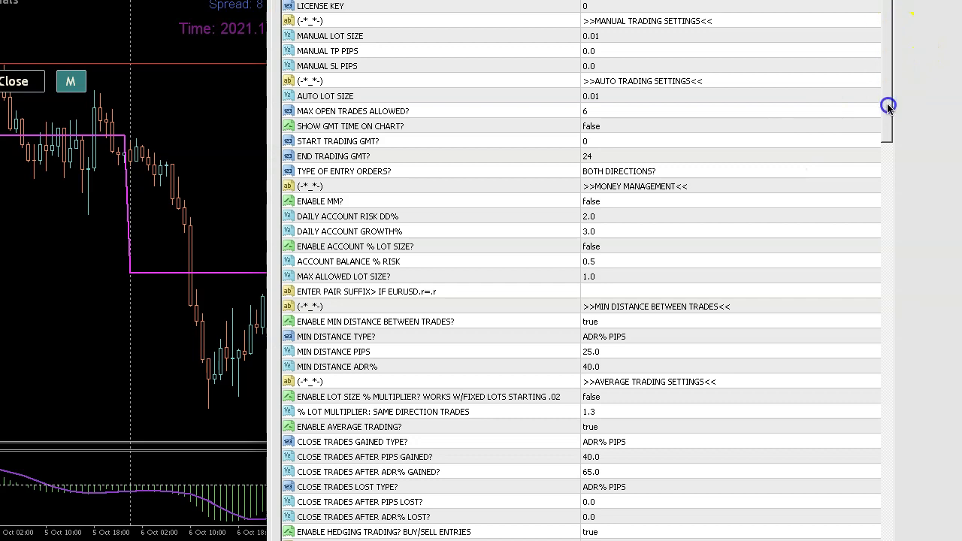
{"action": "left_click_drag", "start_coordinate": [887, 77], "coordinate": [911, 375]}
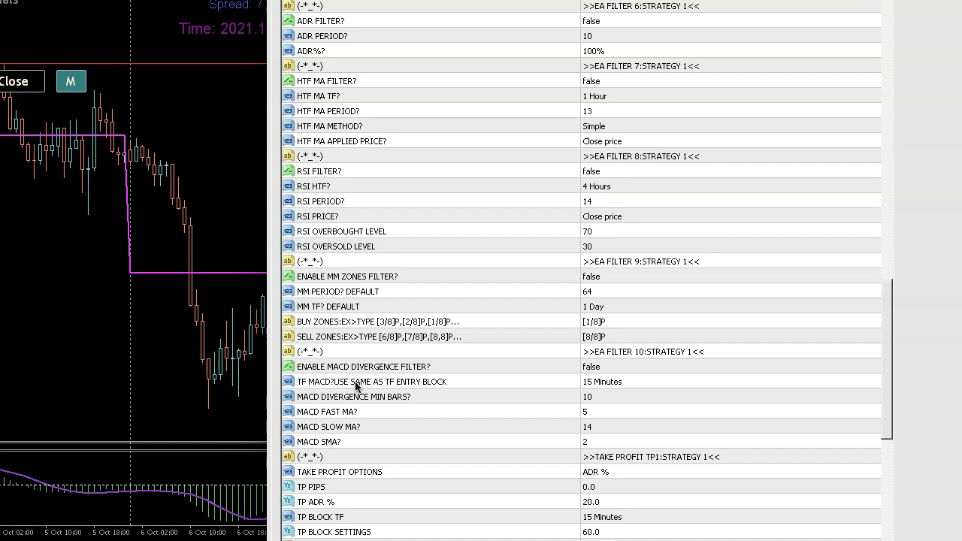
Step: Switch the MACD divergence timeframe to 1 Hour, restore it to 15 Minutes, and close the expert advisor settings
{"action": "left_click", "coordinate": [623, 381]}
{"action": "left_click", "coordinate": [623, 382]}
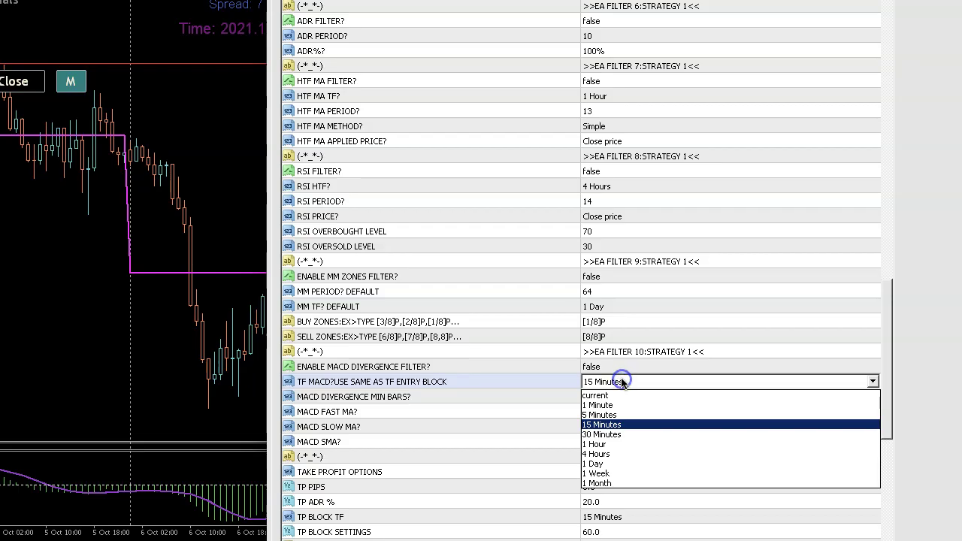
{"action": "left_click", "coordinate": [607, 444]}
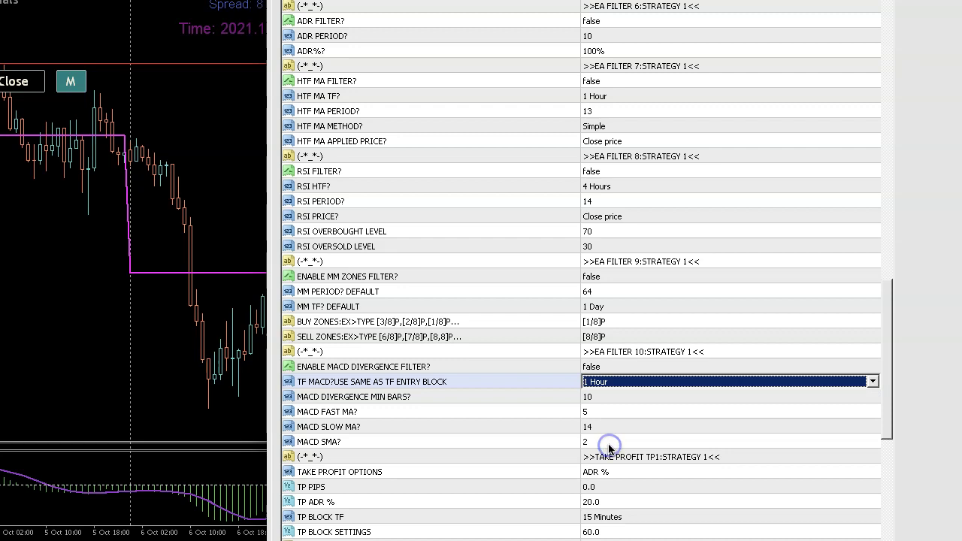
{"action": "left_click", "coordinate": [872, 381]}
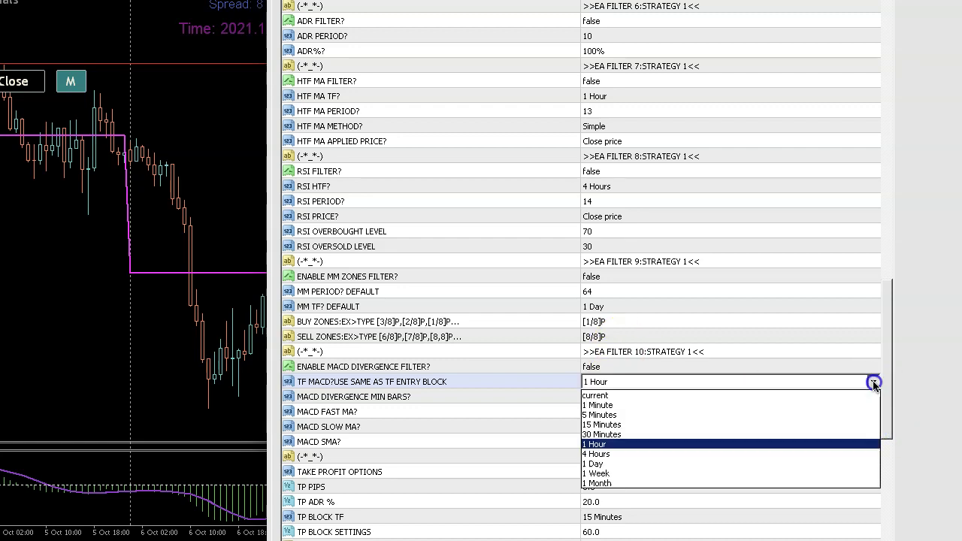
{"action": "left_click", "coordinate": [621, 425]}
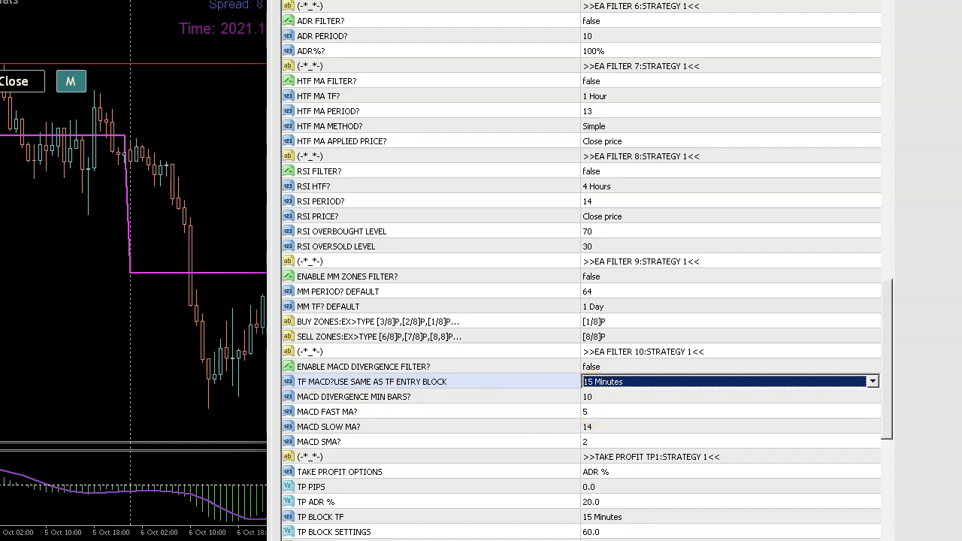
{"action": "key", "text": "Return"}
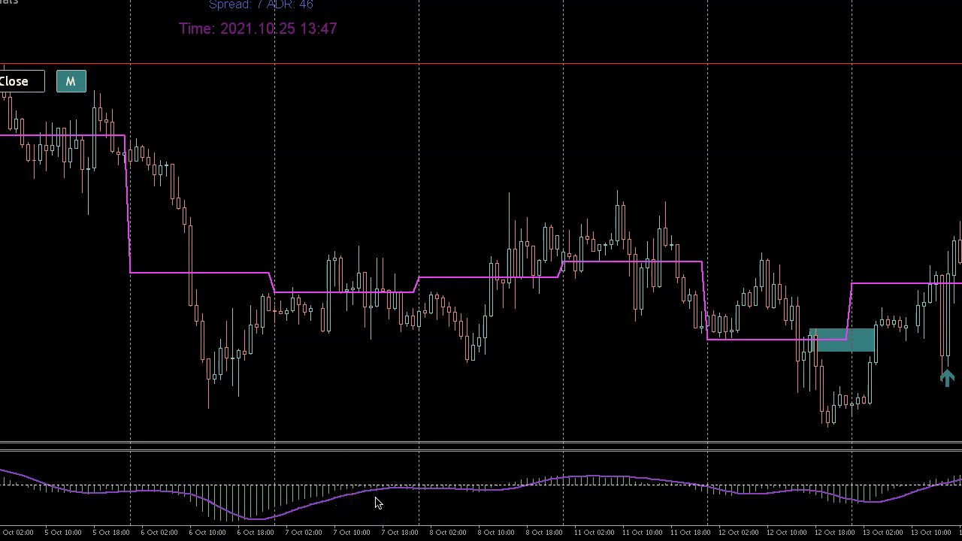
Step: Draw arrows from the 29 September low to the MACD, between the 29 and 30 September lows, and along the MACD, and clear them
{"action": "scroll", "coordinate": [709, 365], "scroll_direction": "down", "scroll_amount": 6}
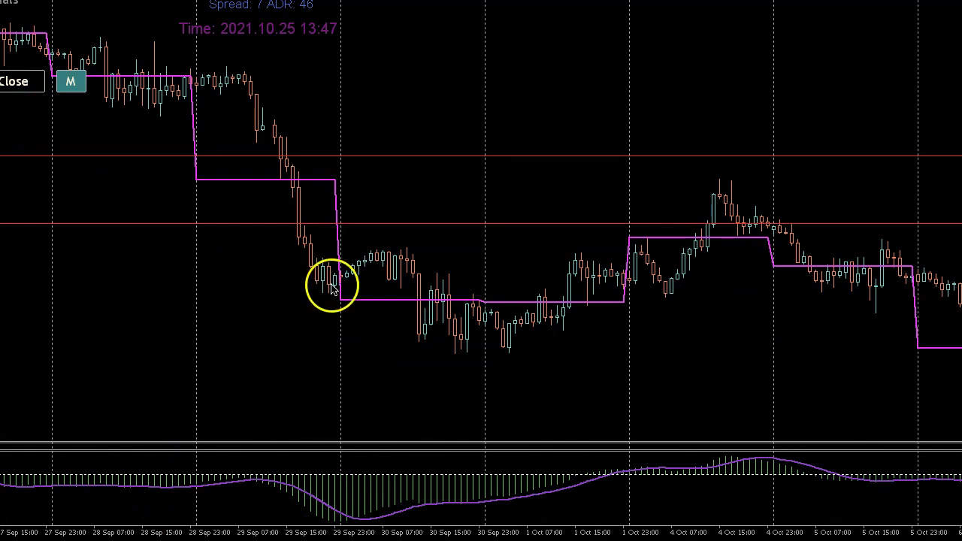
{"action": "left_click_drag", "start_coordinate": [325, 289], "coordinate": [335, 530]}
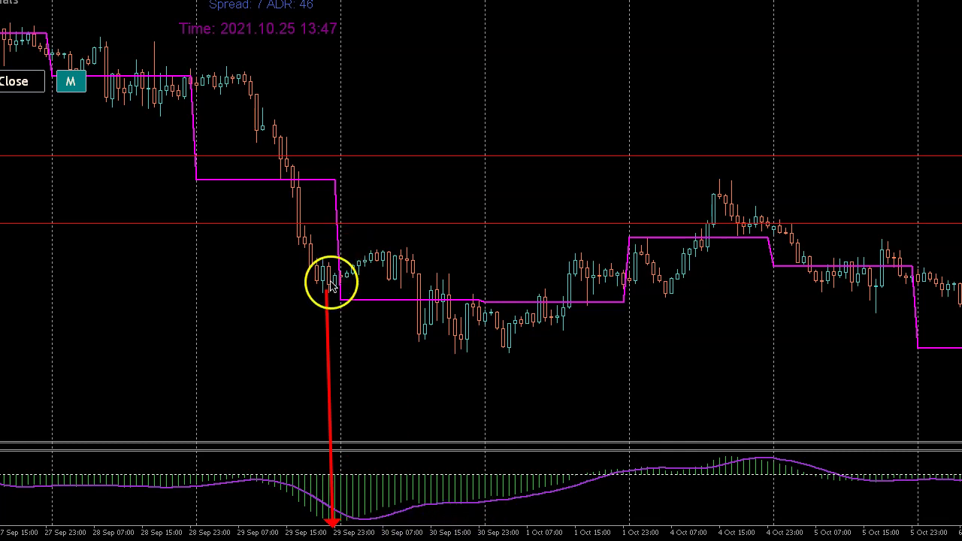
{"action": "mouse_move", "coordinate": [327, 290]}
{"action": "left_mouse_down"}
{"action": "mouse_move", "coordinate": [461, 333]}
{"action": "mouse_move", "coordinate": [459, 355]}
{"action": "left_mouse_up"}
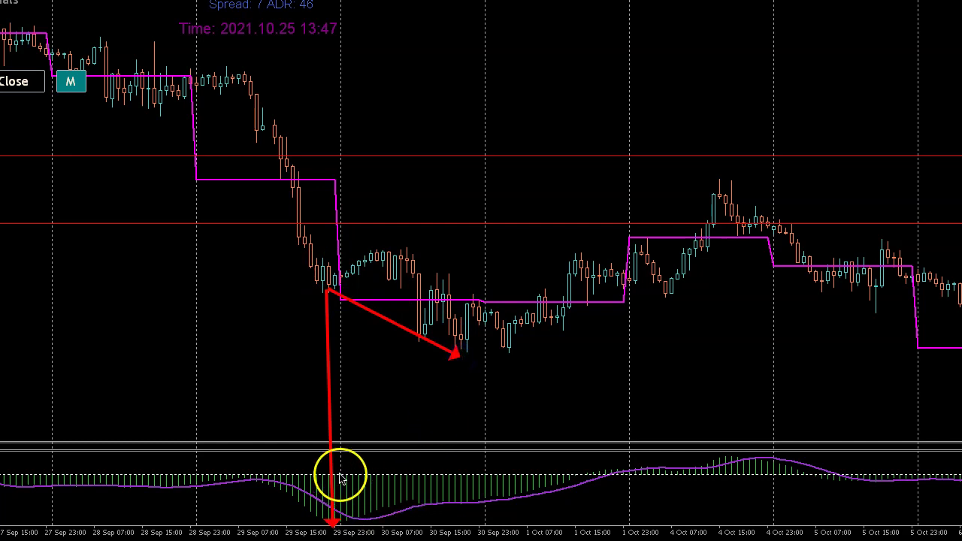
{"action": "left_click_drag", "start_coordinate": [338, 499], "coordinate": [451, 499]}
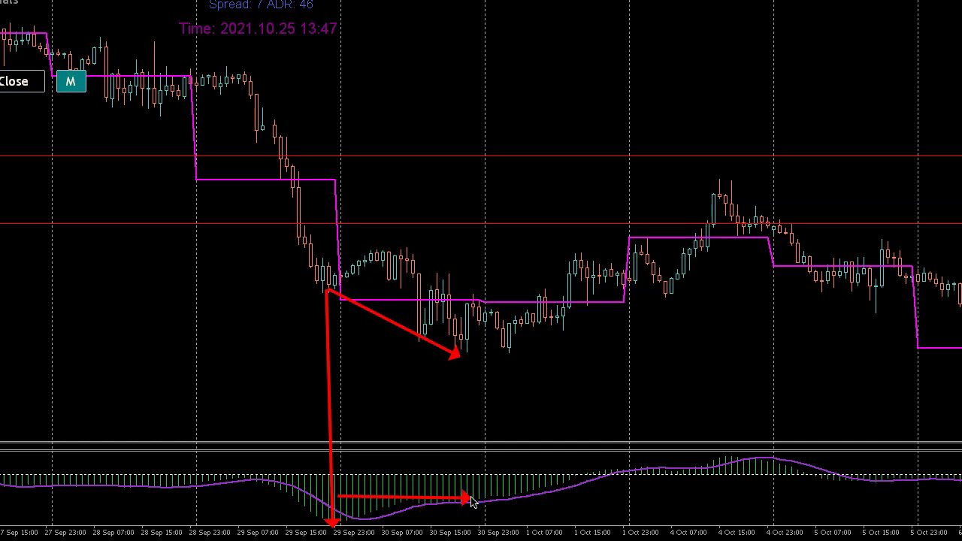
{"action": "key", "text": "Escape"}
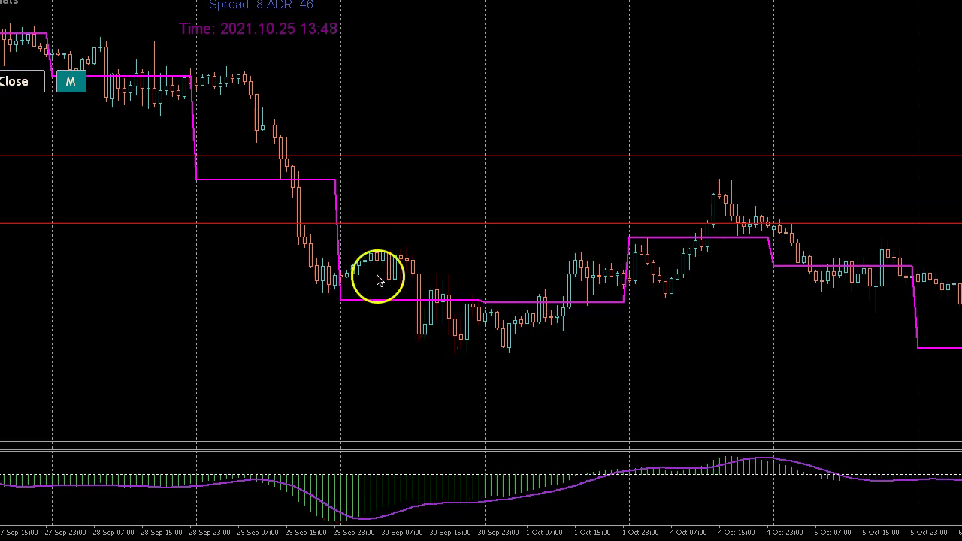
Step: Draw vertical arrows from the 29 September low and the early 30 September dip down to the MACD to mark the bar spacing
{"action": "left_click_drag", "start_coordinate": [345, 512], "coordinate": [339, 518]}
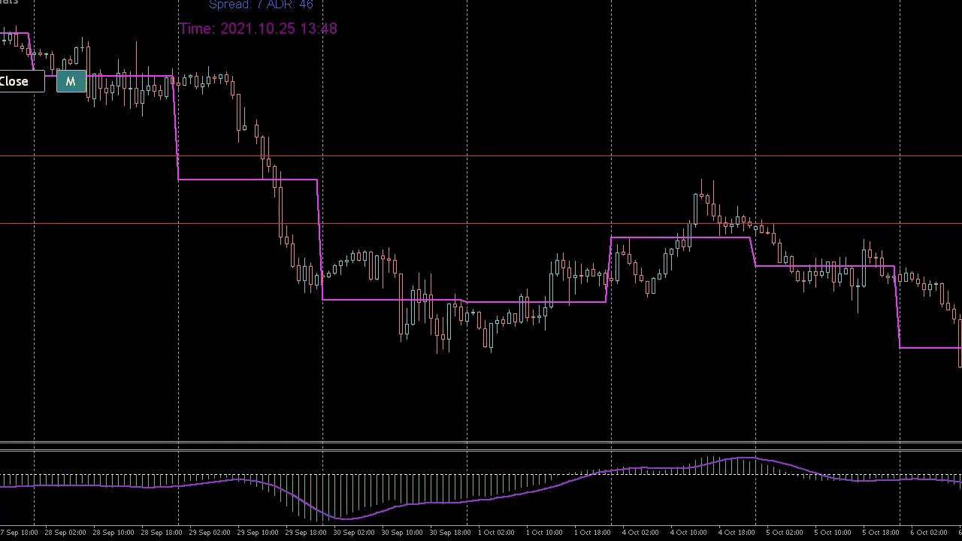
{"action": "mouse_move", "coordinate": [304, 287]}
{"action": "left_mouse_down"}
{"action": "mouse_move", "coordinate": [316, 510]}
{"action": "mouse_move", "coordinate": [309, 523]}
{"action": "left_mouse_up"}
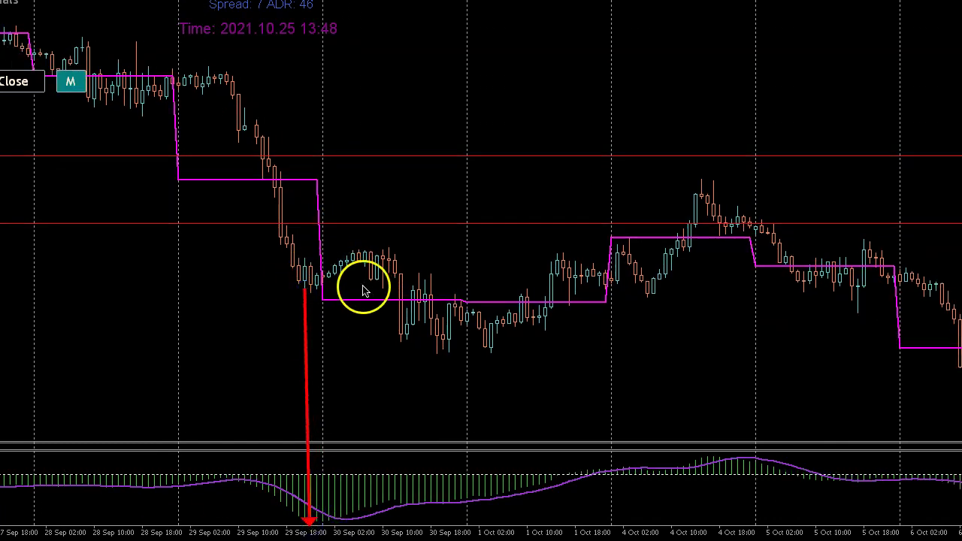
{"action": "left_click_drag", "start_coordinate": [369, 282], "coordinate": [371, 508]}
{"action": "left_click", "coordinate": [327, 485]}
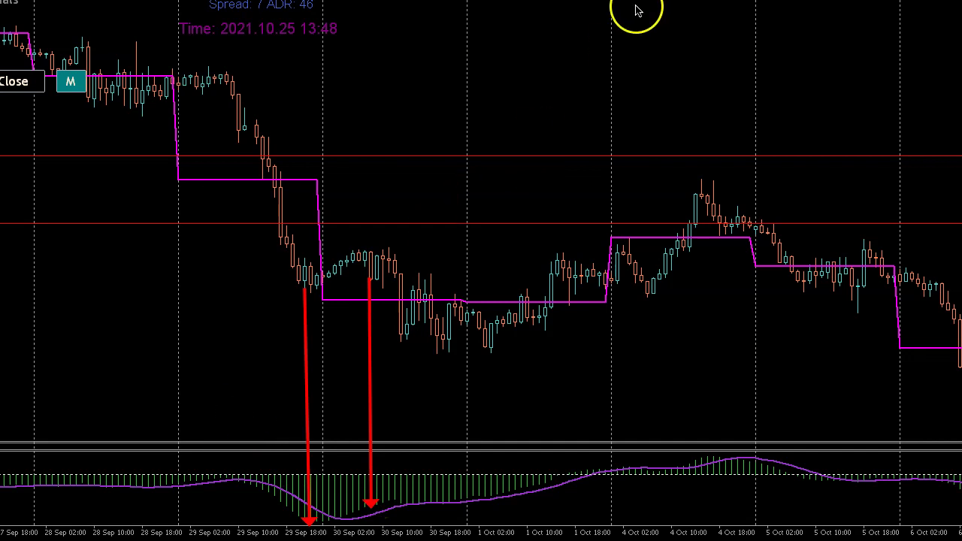
Step: Set Strategy 1's MACD divergence filter to fast MA 12, slow MA 26 and SMA 9
{"action": "left_click", "coordinate": [601, 13]}
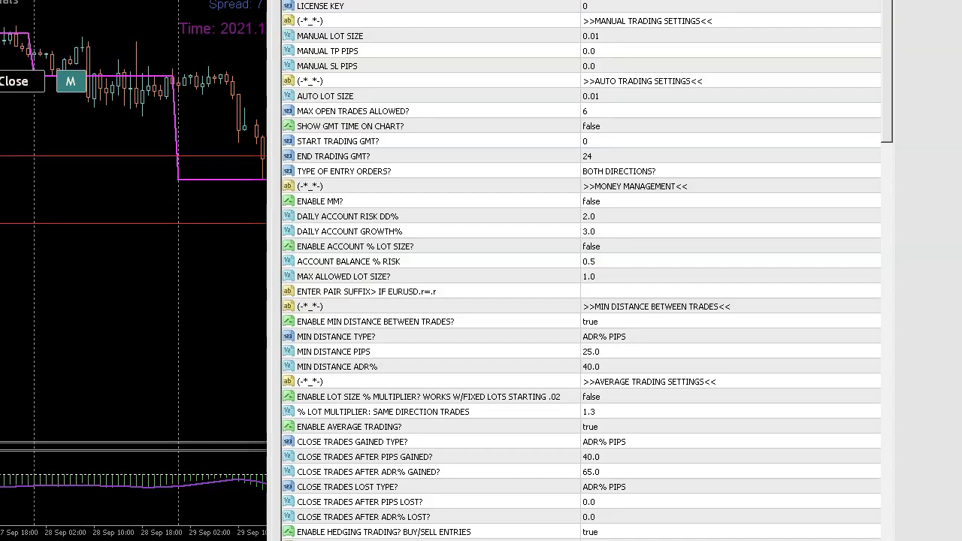
{"action": "left_click_drag", "start_coordinate": [889, 27], "coordinate": [881, 329]}
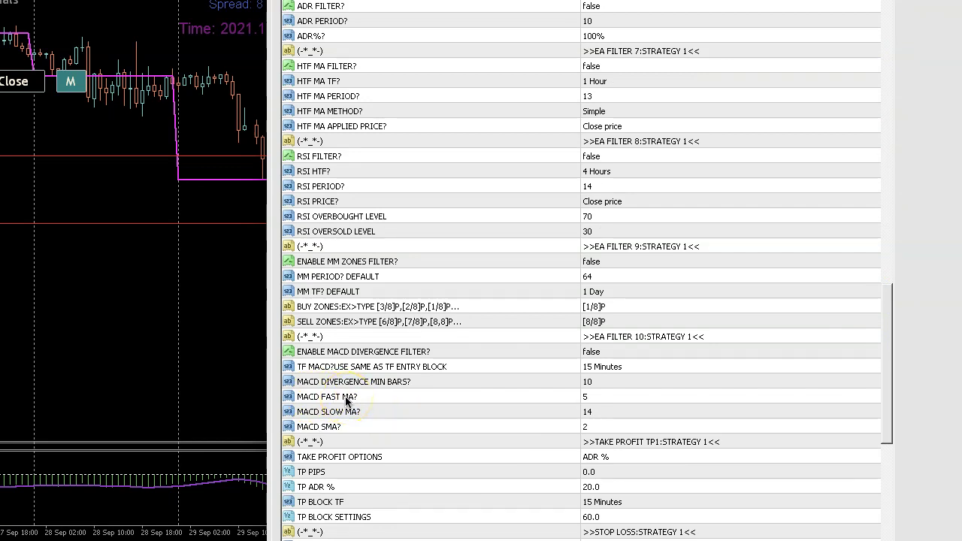
{"action": "left_click", "coordinate": [581, 402]}
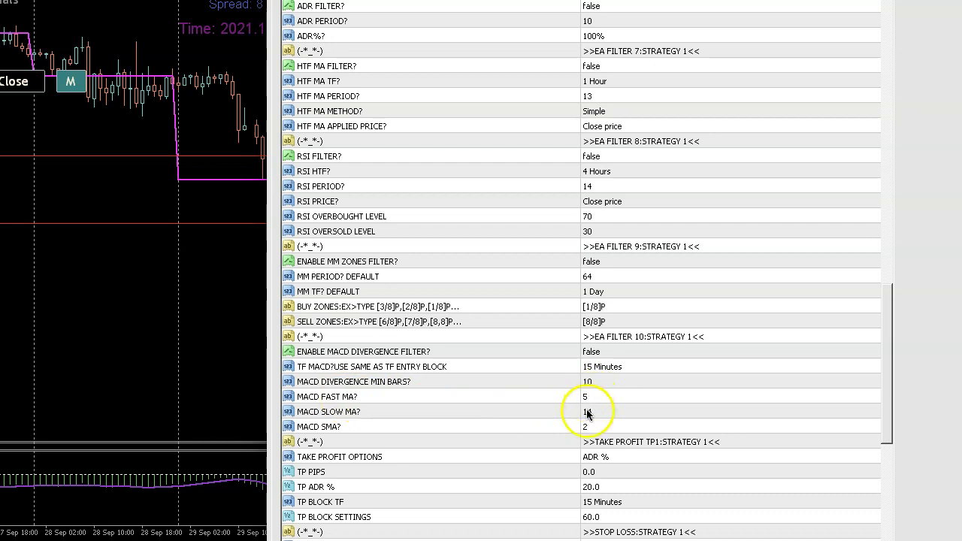
{"action": "double_click", "coordinate": [592, 396]}
{"action": "key", "text": "BackSpace"}
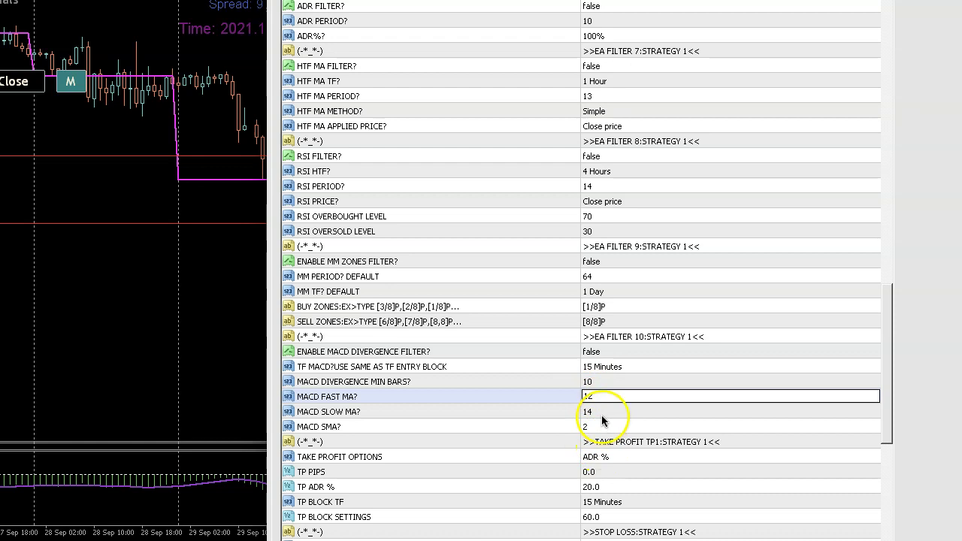
{"action": "left_click", "coordinate": [583, 412]}
{"action": "left_click", "coordinate": [599, 412]}
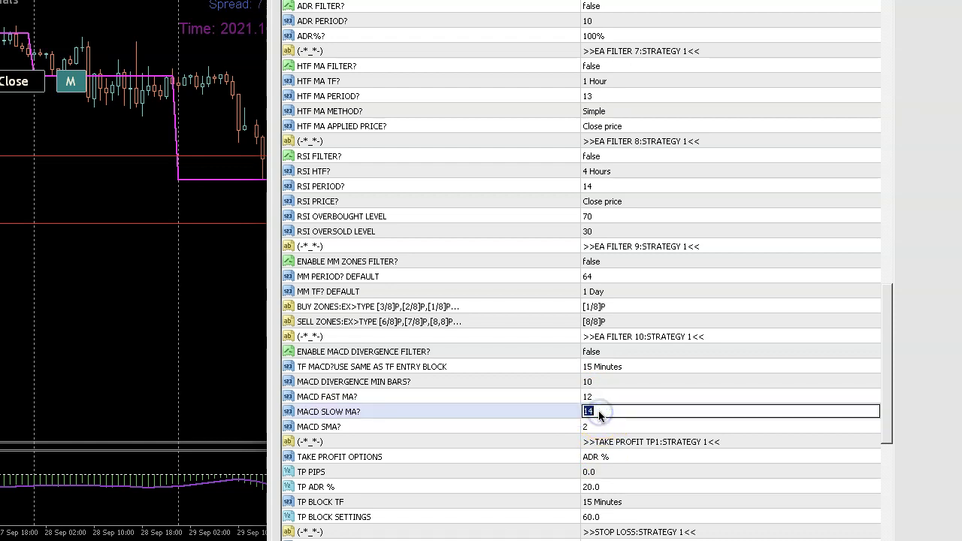
{"action": "type", "text": "26"}
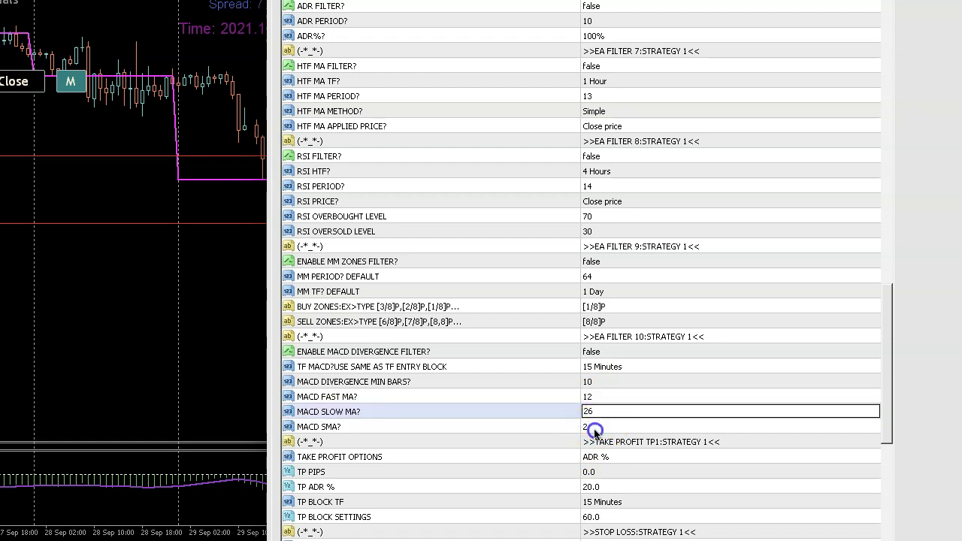
{"action": "left_click", "coordinate": [595, 427]}
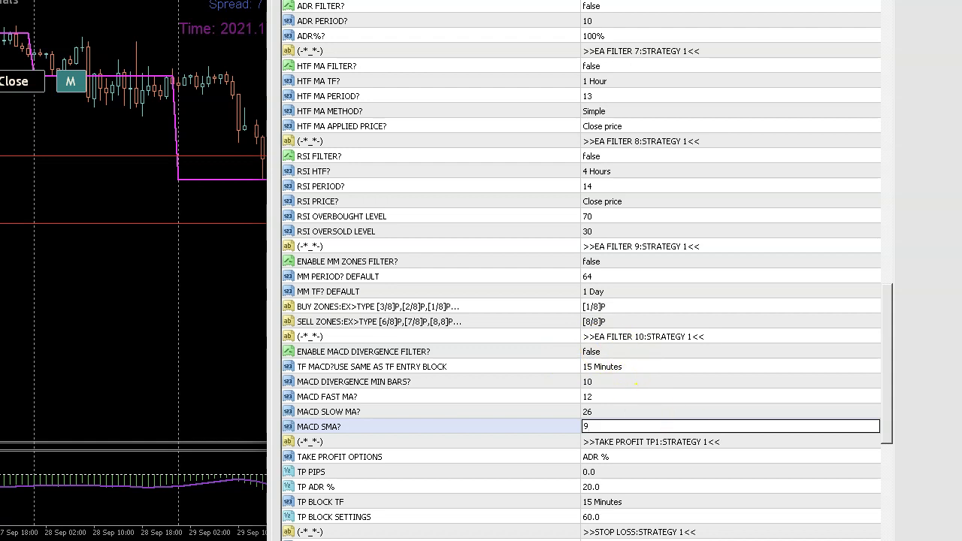
{"action": "key", "text": "Return"}
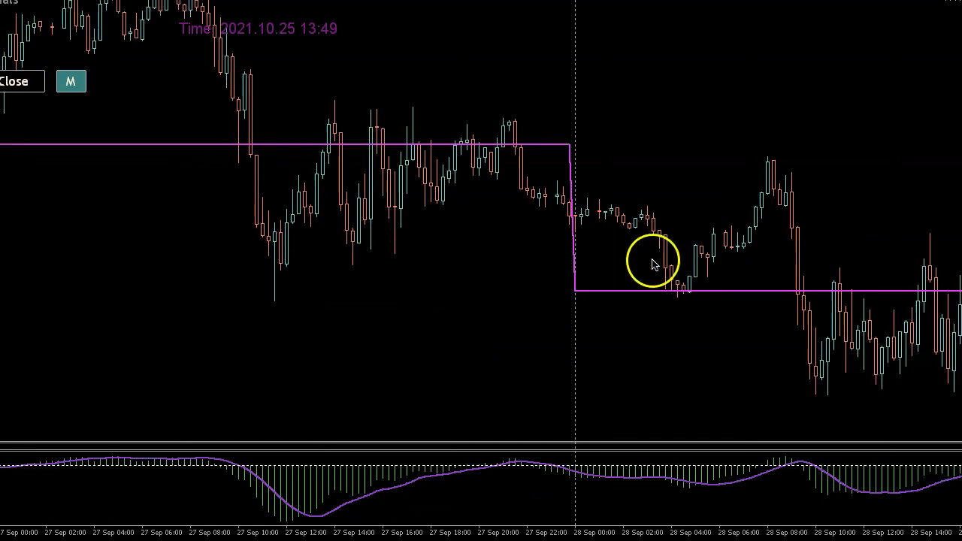
Step: Draw arrows joining the 29 and 30 September lows on the 15-minute price chart and the MACD, and clear them
{"action": "key", "text": "minus"}
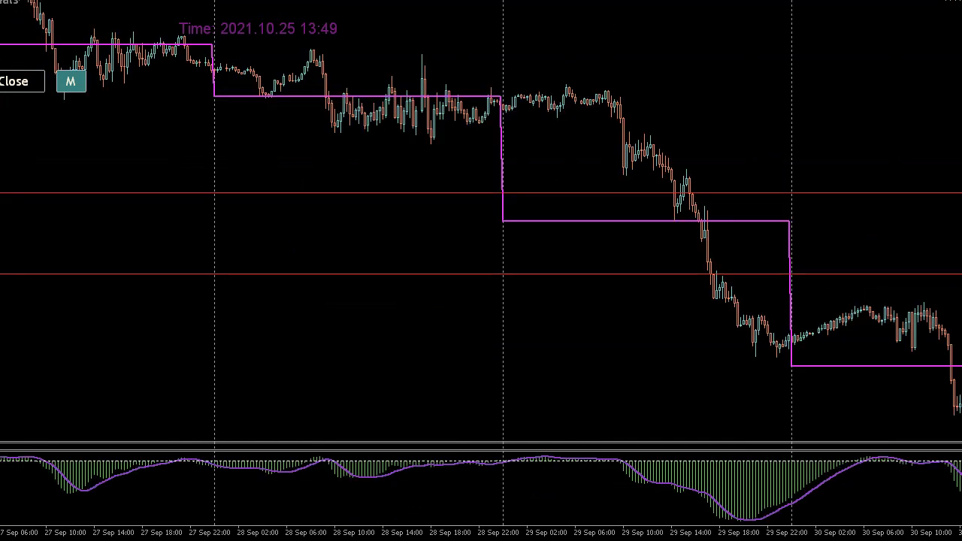
{"action": "key", "text": "minus"}
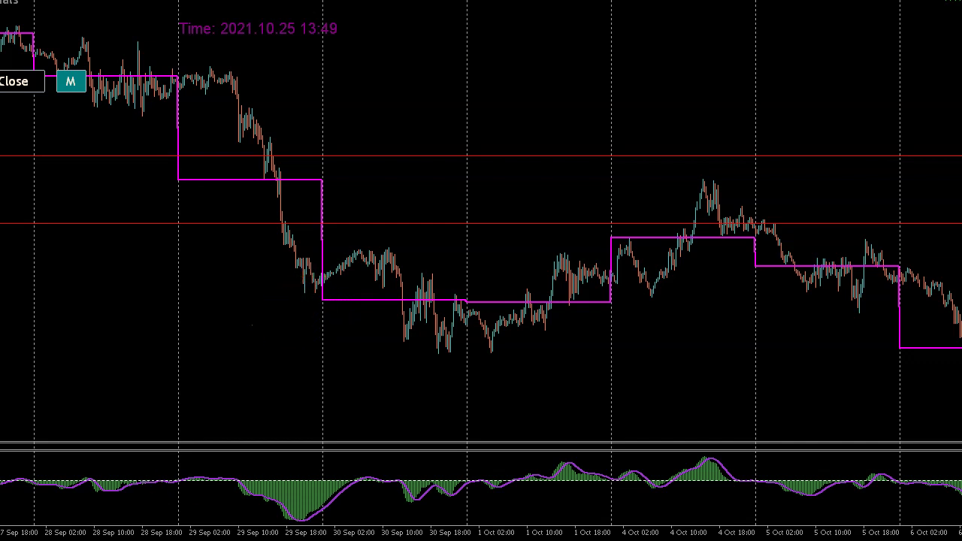
{"action": "left_click_drag", "start_coordinate": [305, 293], "coordinate": [438, 357]}
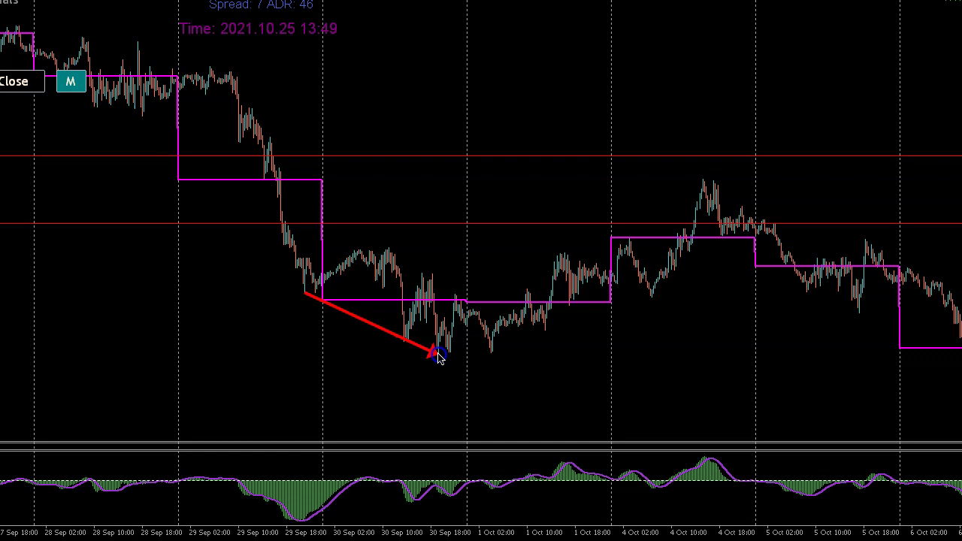
{"action": "left_click_drag", "start_coordinate": [303, 519], "coordinate": [419, 509]}
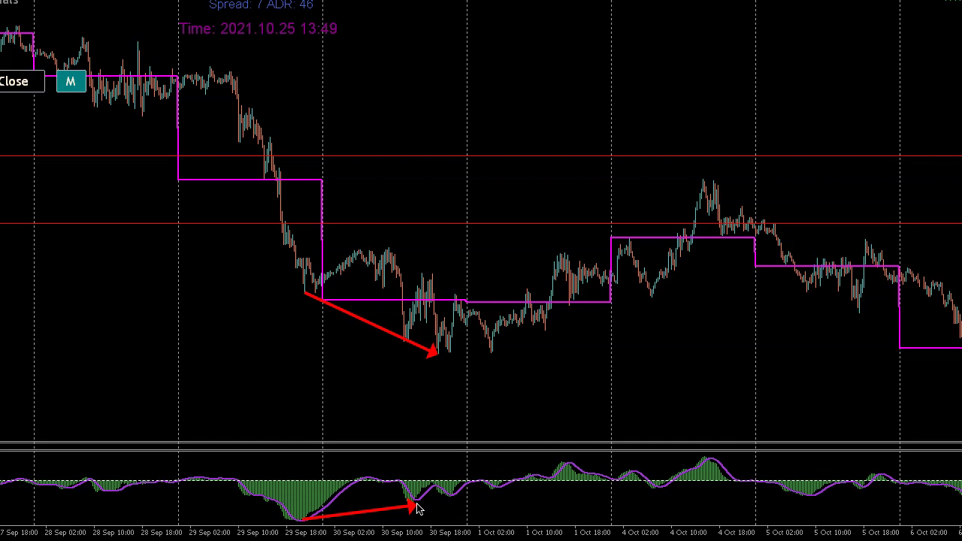
{"action": "left_click", "coordinate": [351, 507]}
{"action": "key", "text": "Delete"}
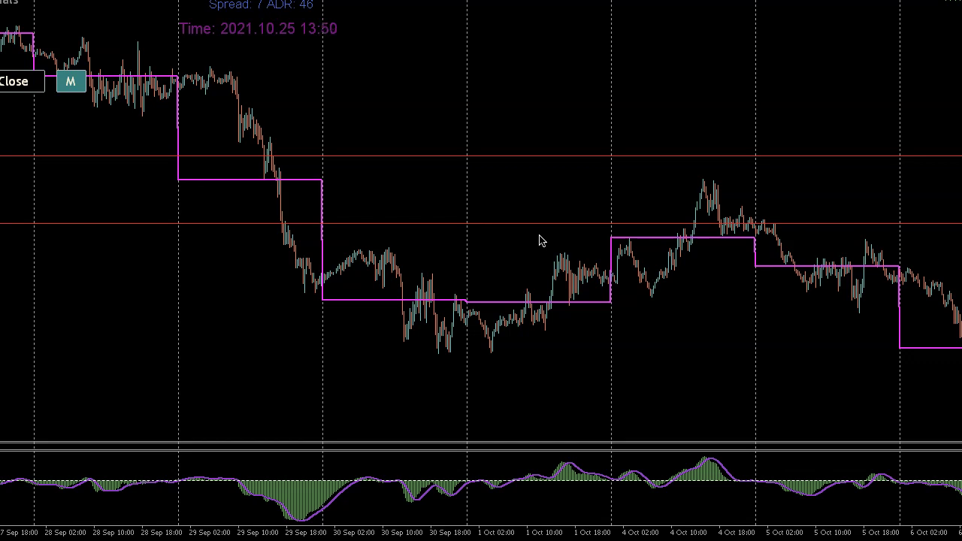
Step: Draw a level arrow from the 8 October high past the 11 October high, and a falling arrow across the matching MACD peaks
{"action": "scroll", "coordinate": [540, 241], "scroll_direction": "down", "scroll_amount": 4}
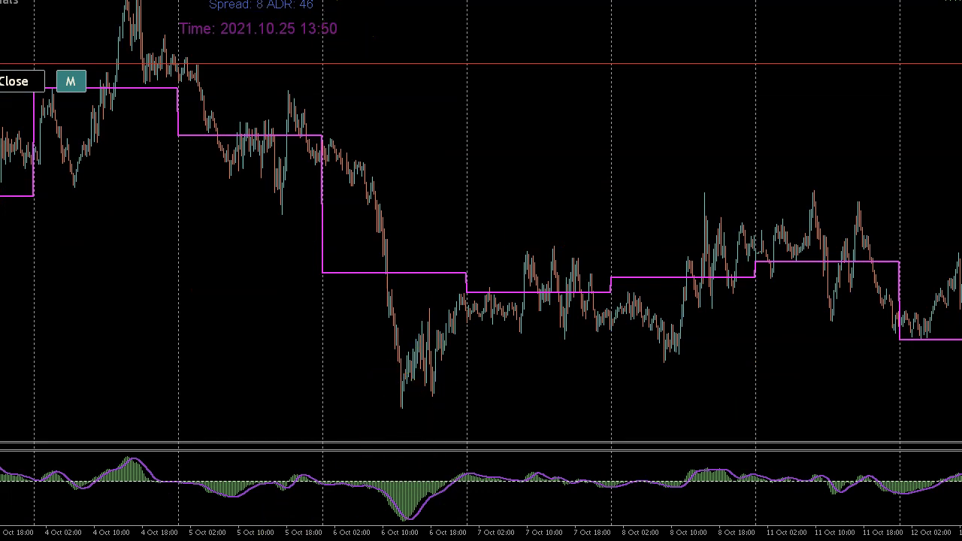
{"action": "key", "text": "plus"}
{"action": "scroll", "coordinate": [398, 193], "scroll_direction": "down", "scroll_amount": 12}
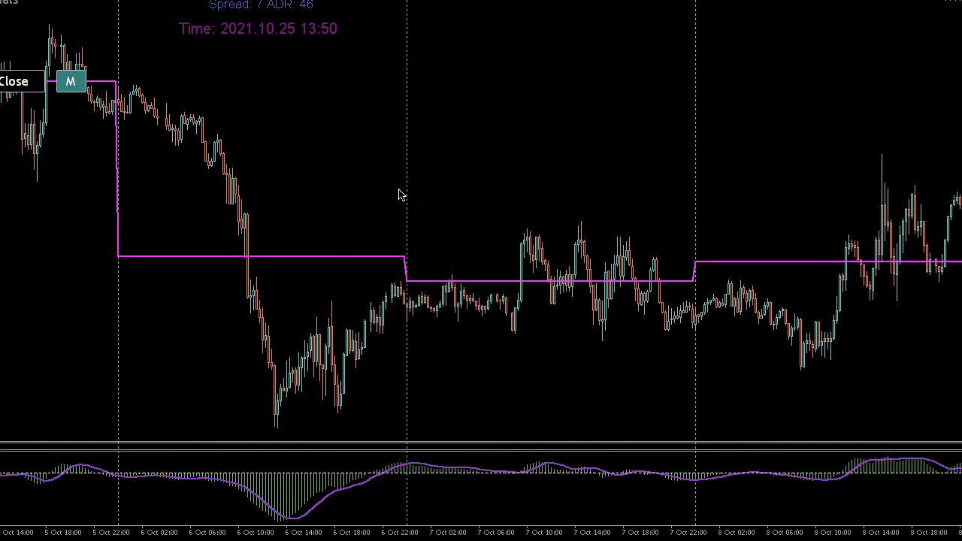
{"action": "scroll", "coordinate": [511, 275], "scroll_direction": "up", "scroll_amount": 3}
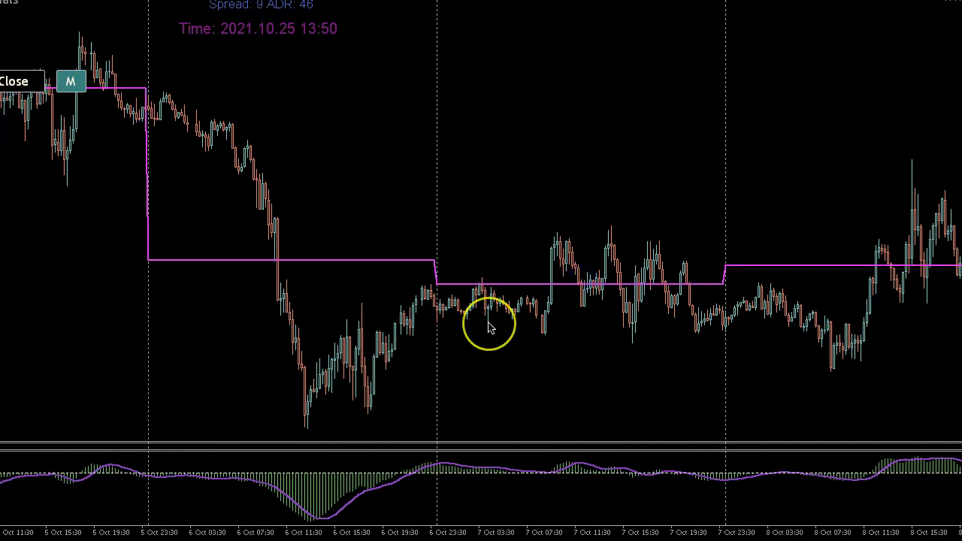
{"action": "scroll", "coordinate": [490, 328], "scroll_direction": "down", "scroll_amount": 6}
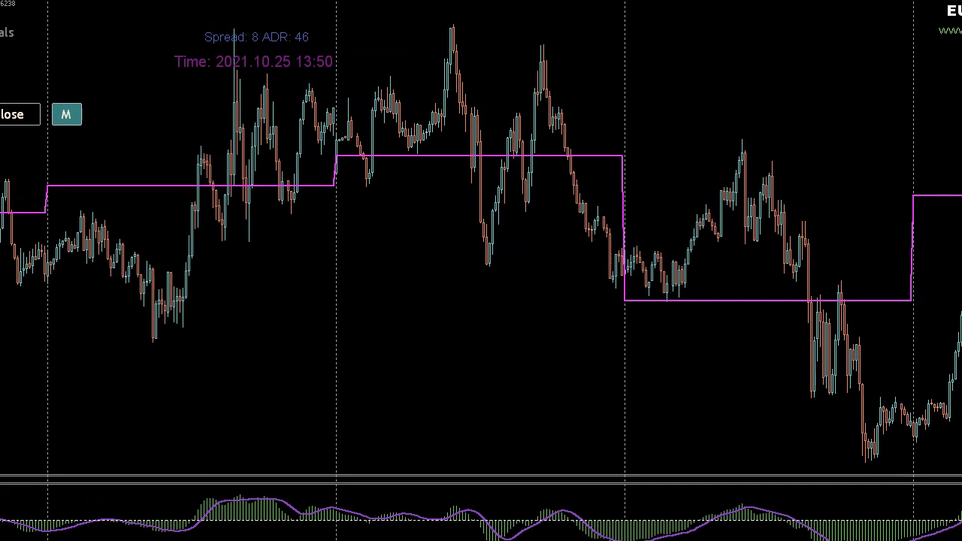
{"action": "left_click_drag", "start_coordinate": [235, 31], "coordinate": [575, 31]}
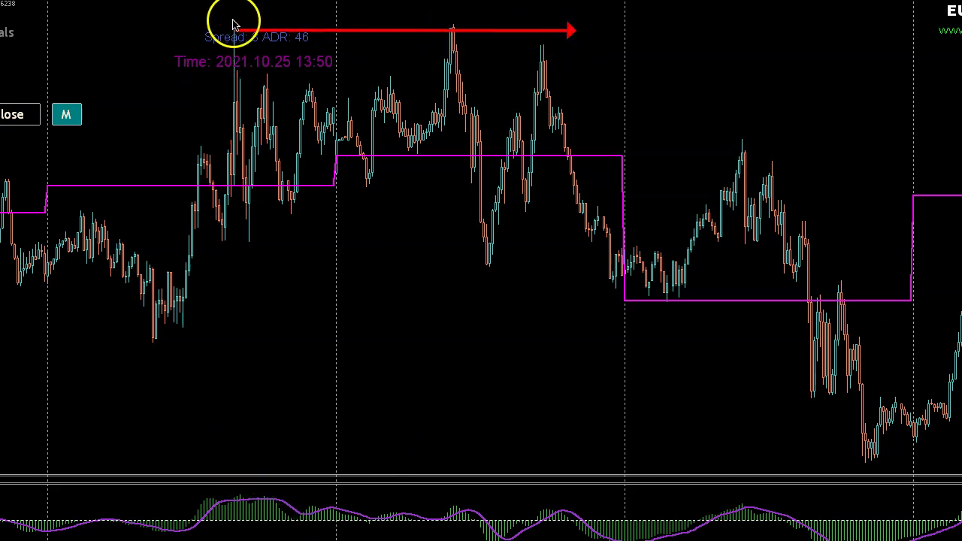
{"action": "mouse_move", "coordinate": [239, 494]}
{"action": "left_mouse_down"}
{"action": "mouse_move", "coordinate": [469, 501]}
{"action": "mouse_move", "coordinate": [479, 510]}
{"action": "left_mouse_up"}
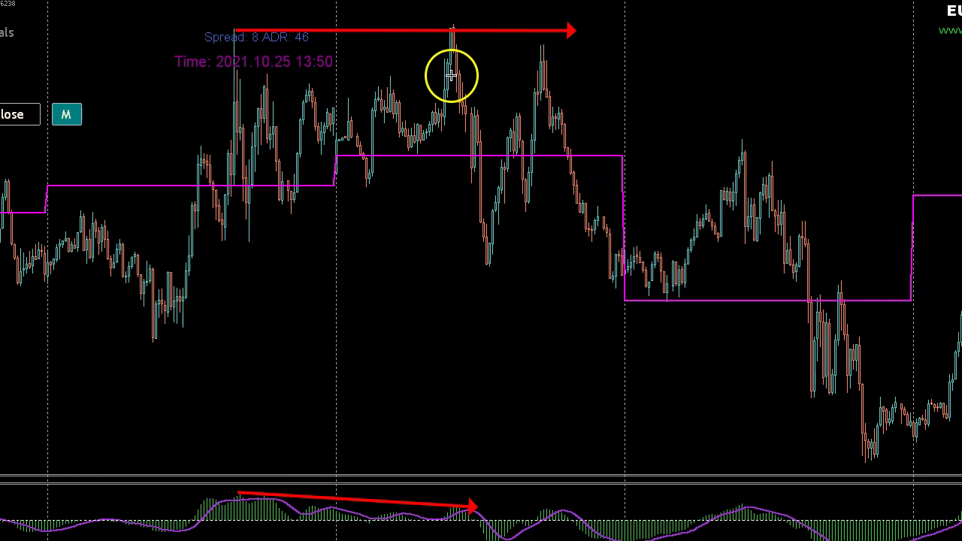
Step: Draw a small box at the 11 October price high and clear all drawings from the chart
{"action": "left_click", "coordinate": [435, 13]}
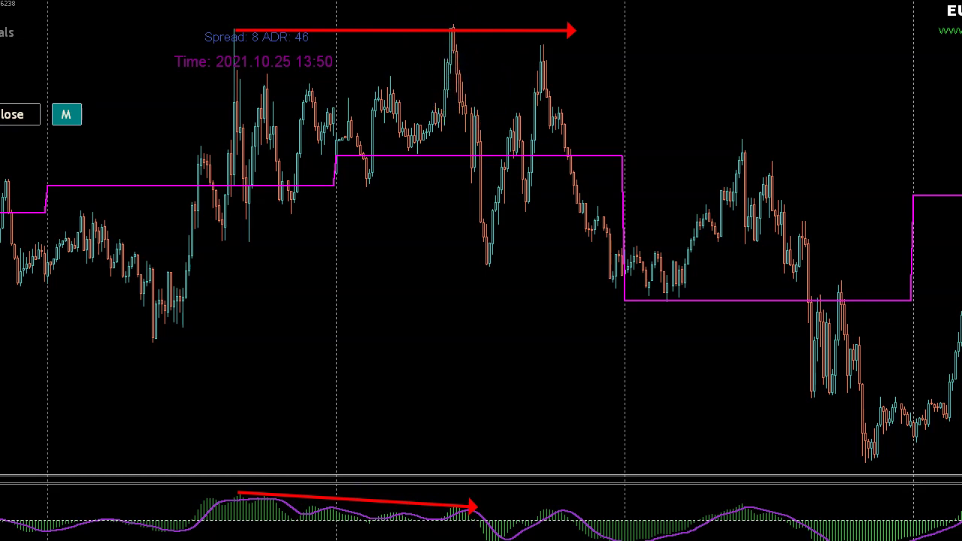
{"action": "left_click_drag", "start_coordinate": [450, 31], "coordinate": [479, 76]}
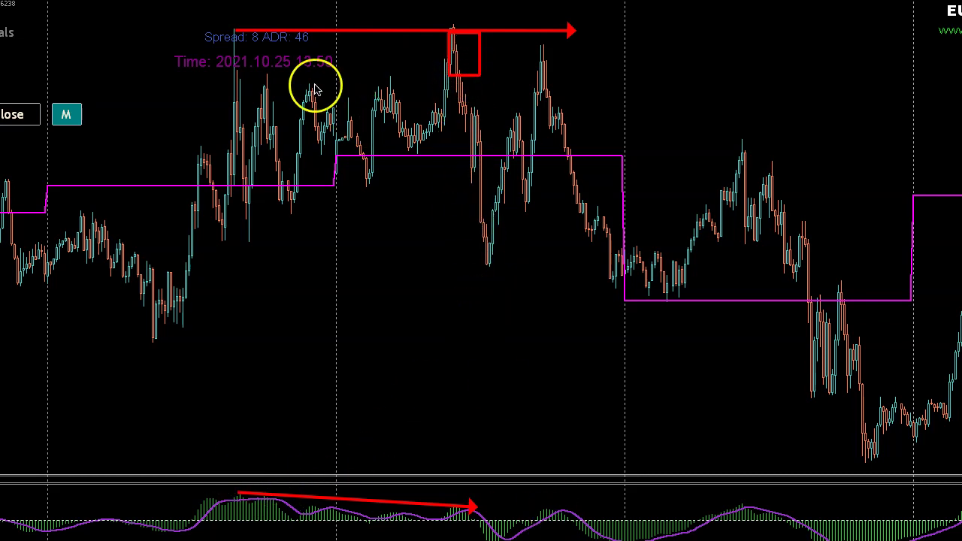
{"action": "key", "text": "Escape"}
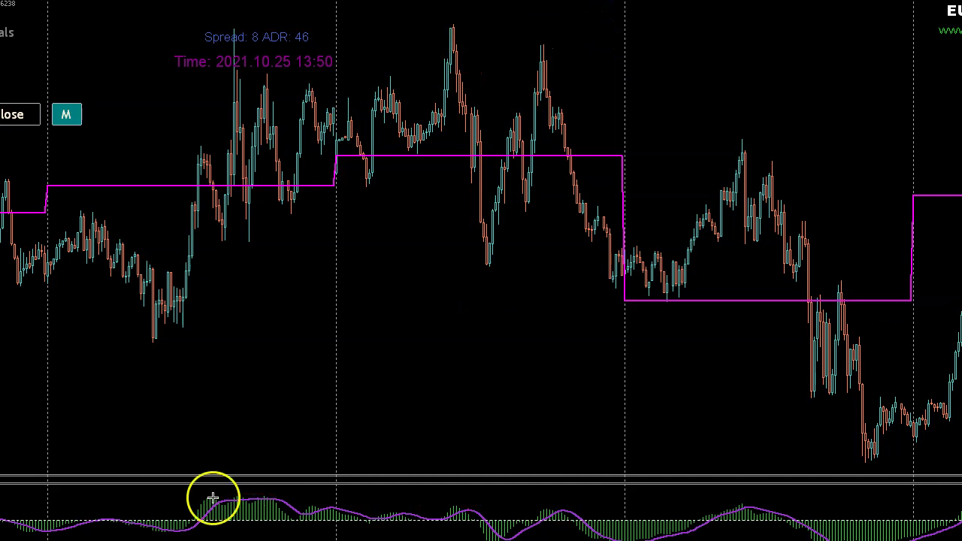
Step: Draw a rising arrow between the two successive price highs and a slightly falling arrow across the matching MACD peaks
{"action": "left_click_drag", "start_coordinate": [388, 346], "coordinate": [147, 300]}
{"action": "left_click_drag", "start_coordinate": [300, 258], "coordinate": [189, 228]}
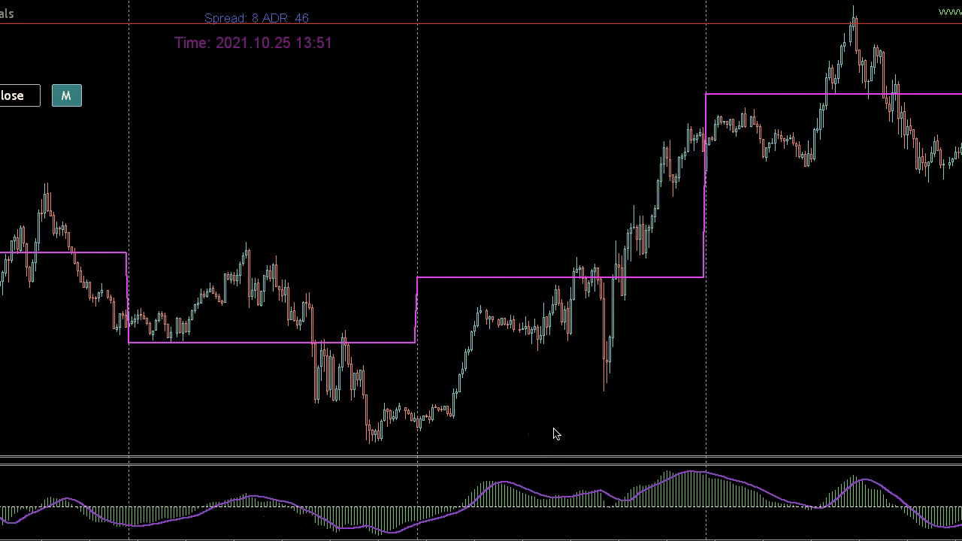
{"action": "scroll", "coordinate": [556, 434], "scroll_direction": "down", "scroll_amount": 3}
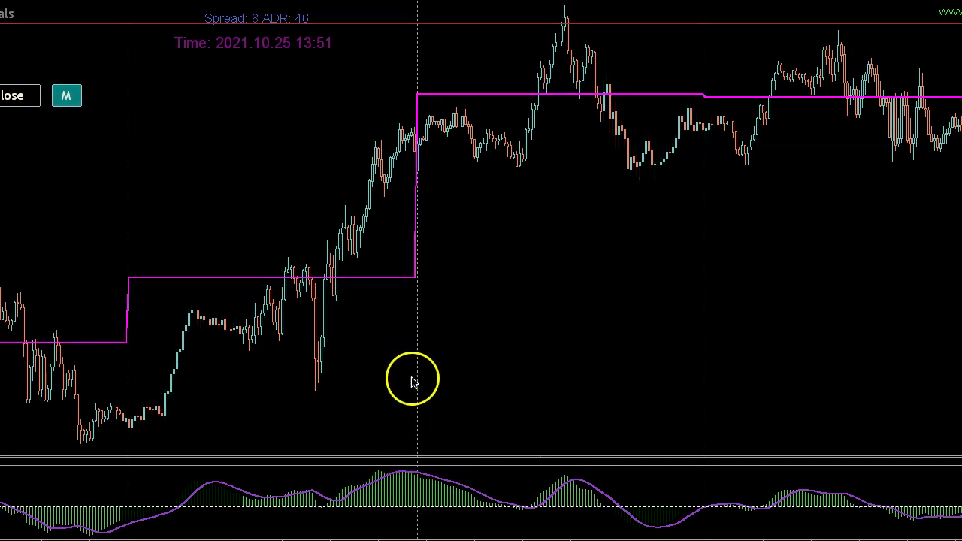
{"action": "left_click_drag", "start_coordinate": [379, 471], "coordinate": [634, 469]}
{"action": "key", "text": "BackSpace"}
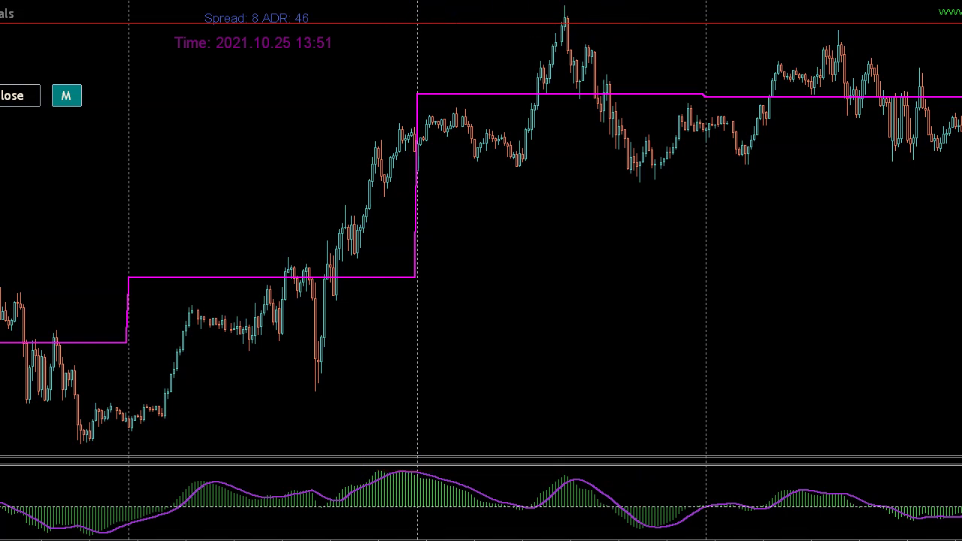
{"action": "mouse_move", "coordinate": [404, 120]}
{"action": "left_mouse_down"}
{"action": "mouse_move", "coordinate": [510, 38]}
{"action": "mouse_move", "coordinate": [559, 17]}
{"action": "left_mouse_up"}
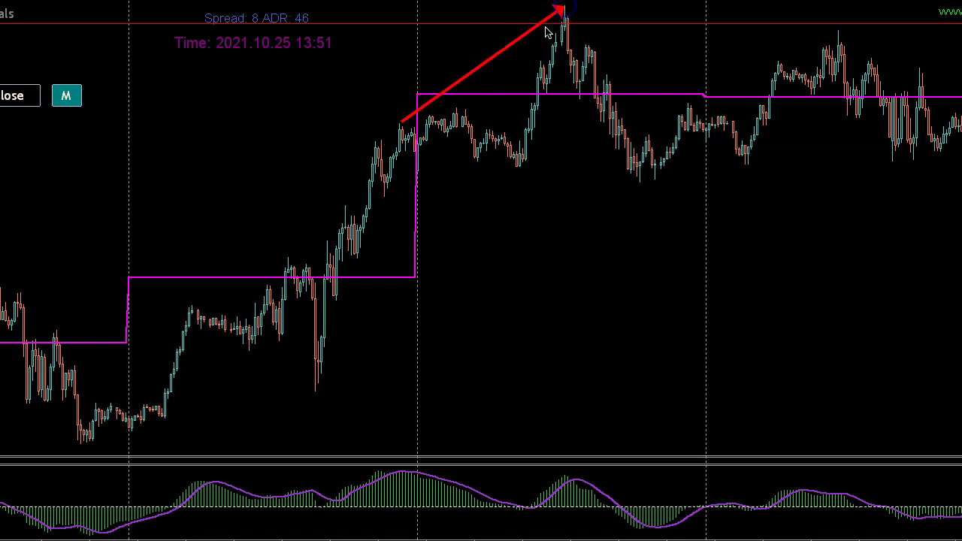
{"action": "left_click_drag", "start_coordinate": [394, 471], "coordinate": [593, 478]}
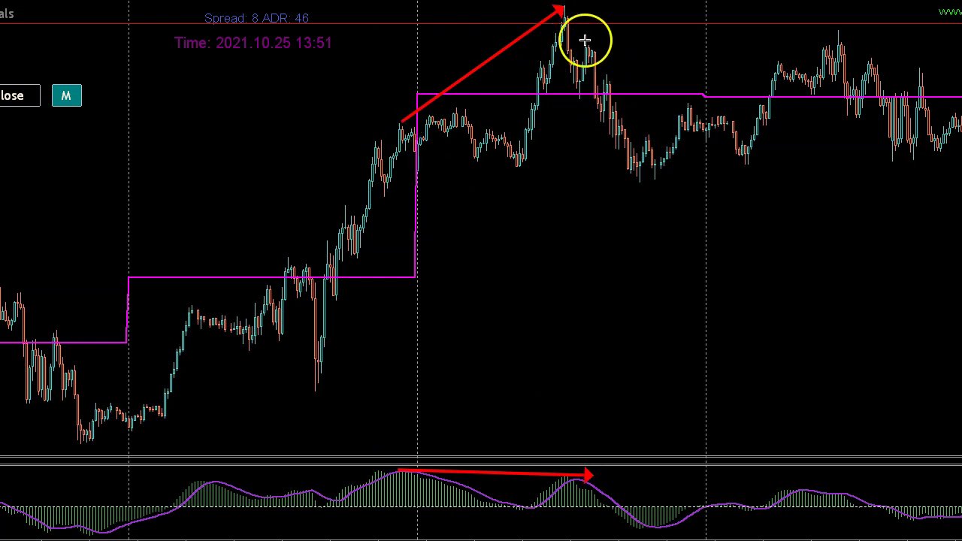
Step: Draw arrows at the entry, along the price drop and towards the preceding day separator, and clear all drawings
{"action": "mouse_move", "coordinate": [530, 75]}
{"action": "left_mouse_down"}
{"action": "mouse_move", "coordinate": [565, 47]}
{"action": "mouse_move", "coordinate": [632, 178]}
{"action": "left_mouse_up"}
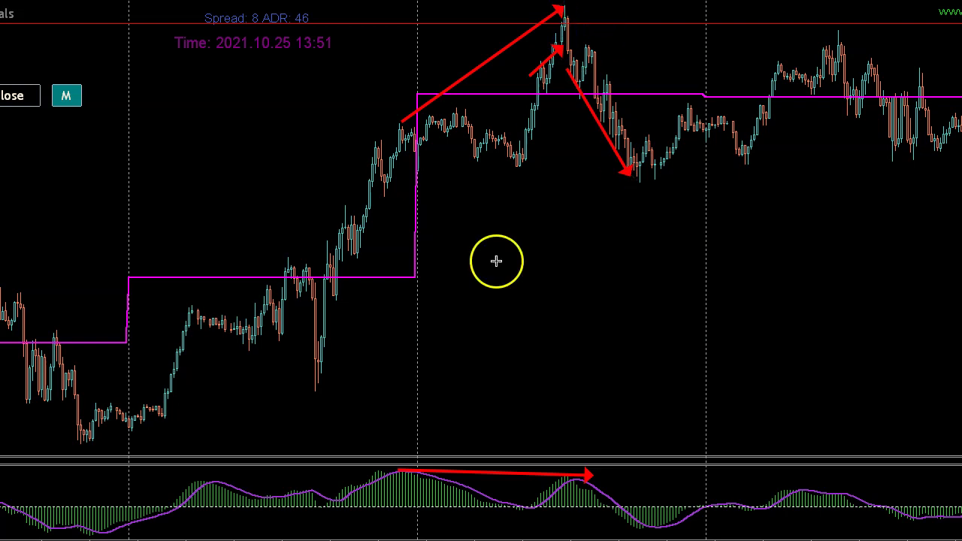
{"action": "left_click_drag", "start_coordinate": [616, 282], "coordinate": [421, 278]}
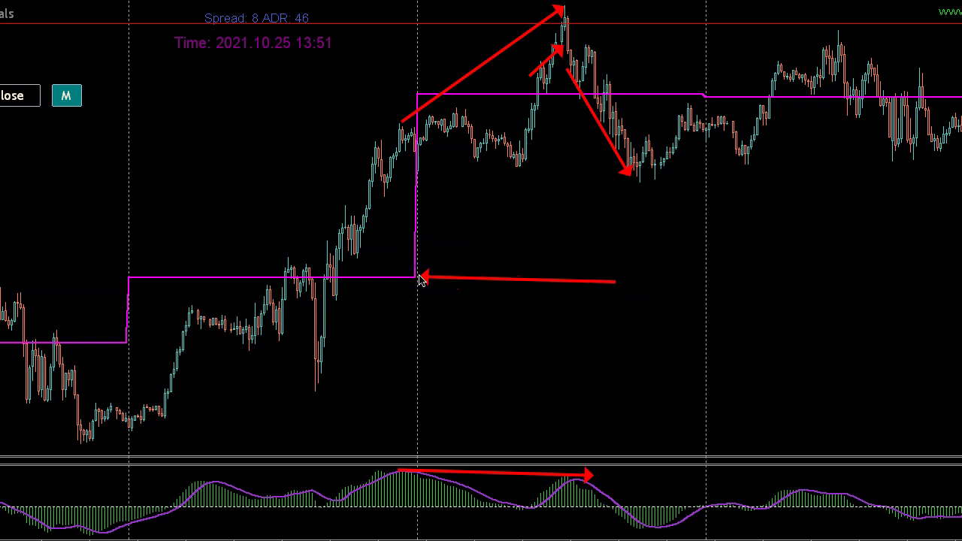
{"action": "key", "text": "Escape"}
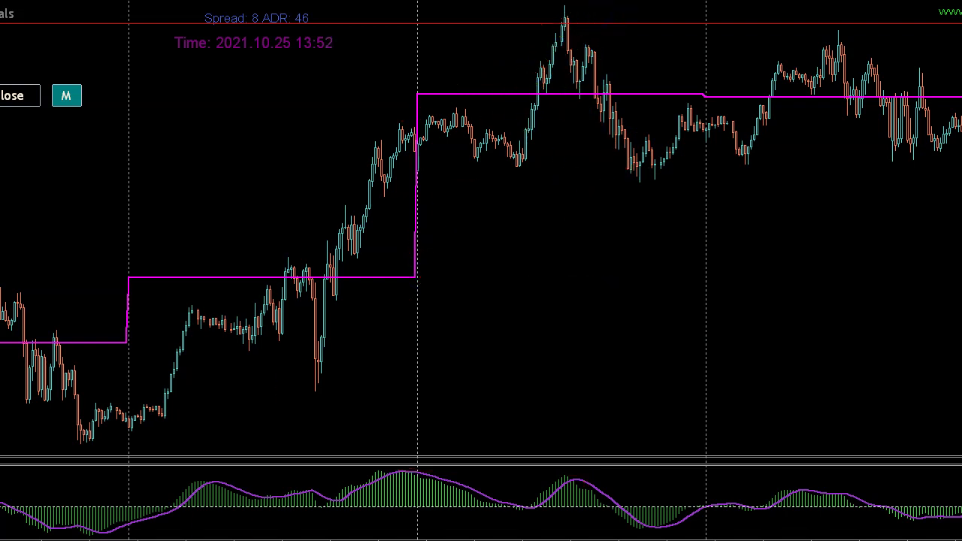
Step: Set the chart's MACD indicator to fast EMA 5, slow EMA 14 and MACD SMA 3
{"action": "scroll", "coordinate": [633, 283], "scroll_direction": "right", "scroll_amount": 3}
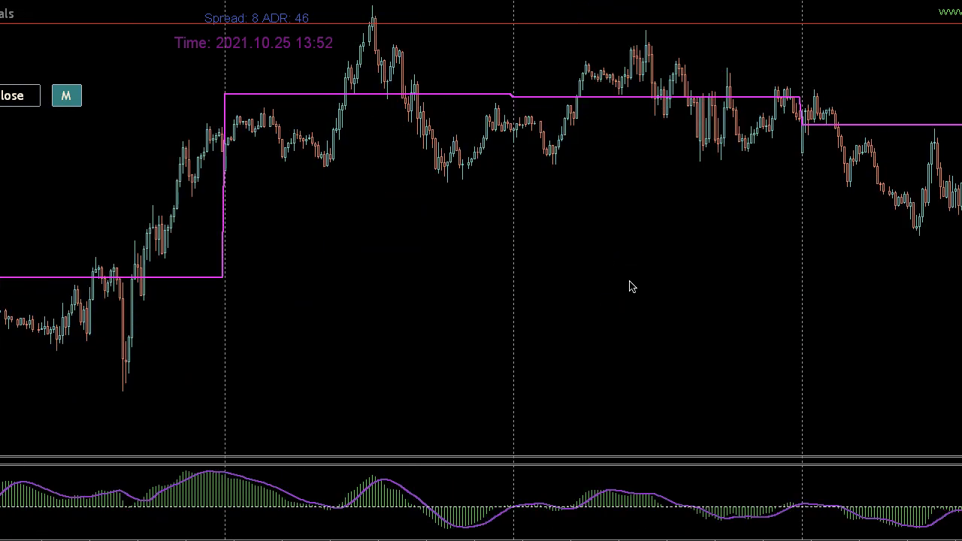
{"action": "scroll", "coordinate": [631, 287], "scroll_direction": "right", "scroll_amount": 4}
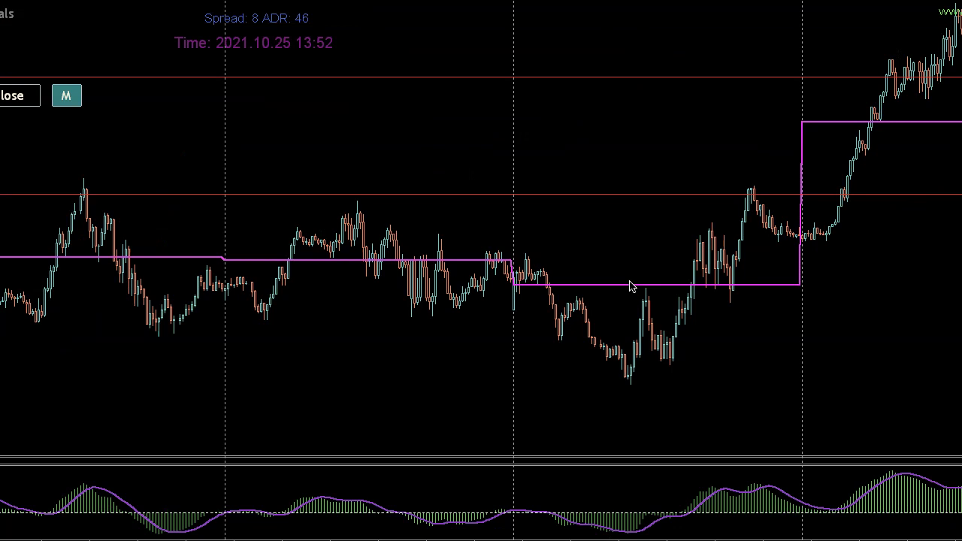
{"action": "double_click", "coordinate": [347, 504]}
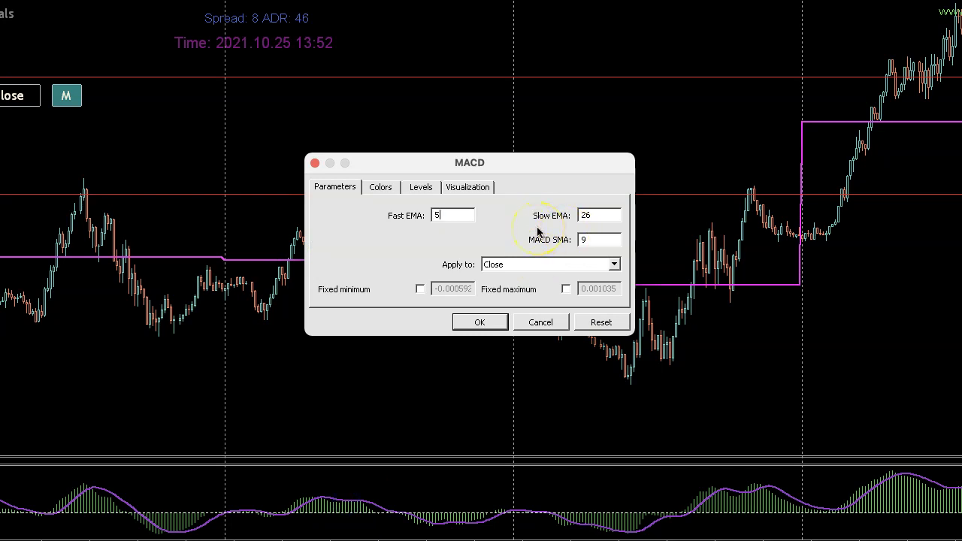
{"action": "left_click_drag", "start_coordinate": [608, 214], "coordinate": [550, 213]}
{"action": "type", "text": "14"}
{"action": "left_click_drag", "start_coordinate": [592, 239], "coordinate": [548, 239]}
{"action": "type", "text": "3"}
{"action": "left_click", "coordinate": [480, 322]}
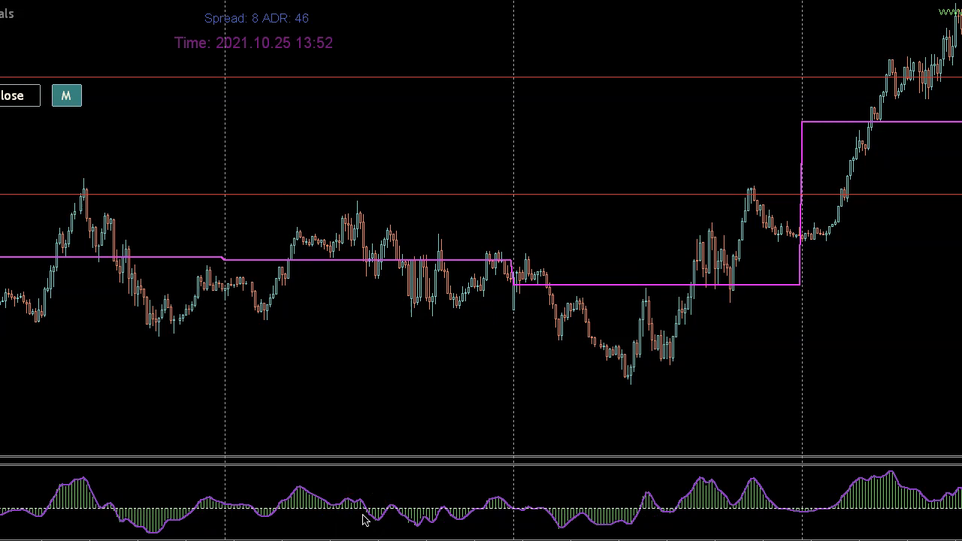
Step: Draw a falling arrow between the two successive price lows and a slightly rising arrow under the matching MACD troughs
{"action": "left_click_drag", "start_coordinate": [500, 402], "coordinate": [406, 393]}
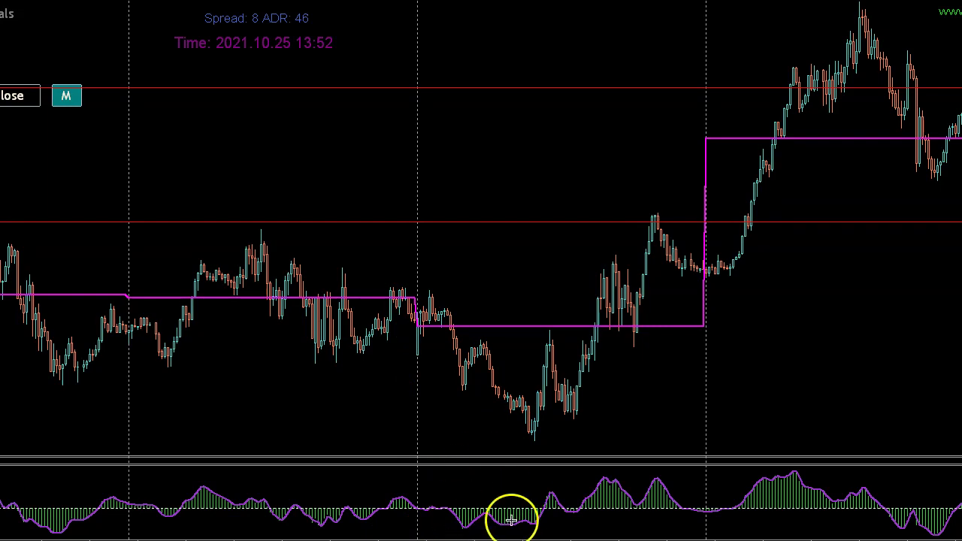
{"action": "left_click_drag", "start_coordinate": [460, 388], "coordinate": [531, 433]}
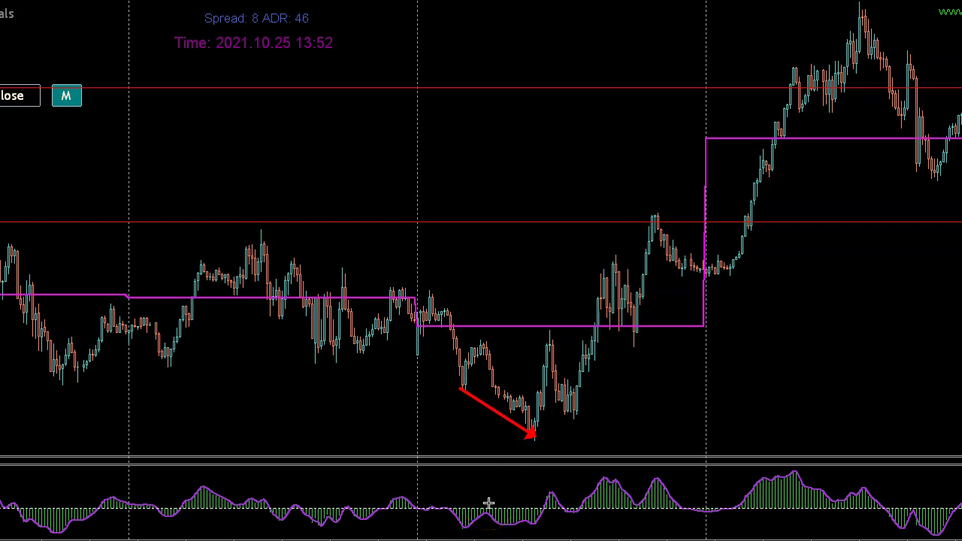
{"action": "left_click_drag", "start_coordinate": [464, 530], "coordinate": [542, 527]}
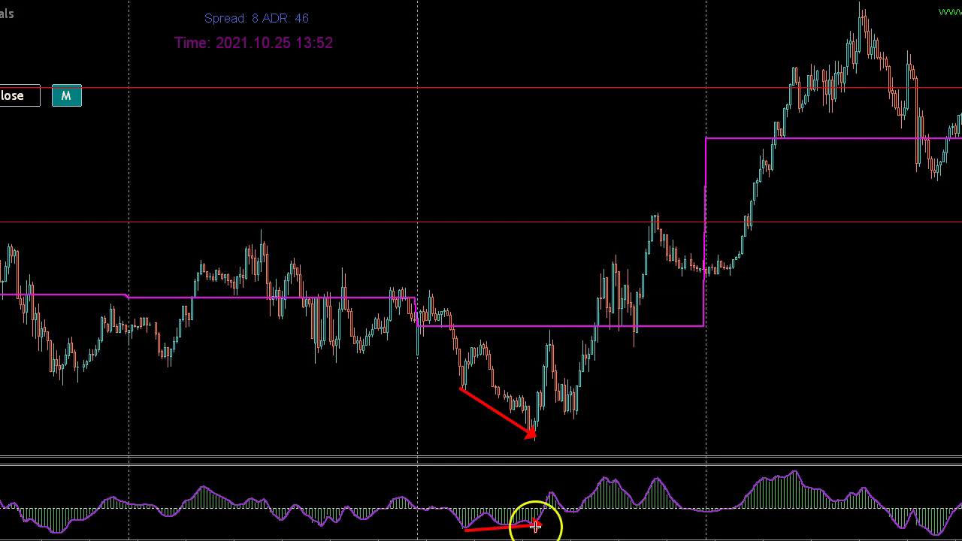
Step: Draw arrows for the entry level, the entry candle and the following rally up to the chart high, and clear all drawings
{"action": "left_click_drag", "start_coordinate": [530, 407], "coordinate": [660, 407]}
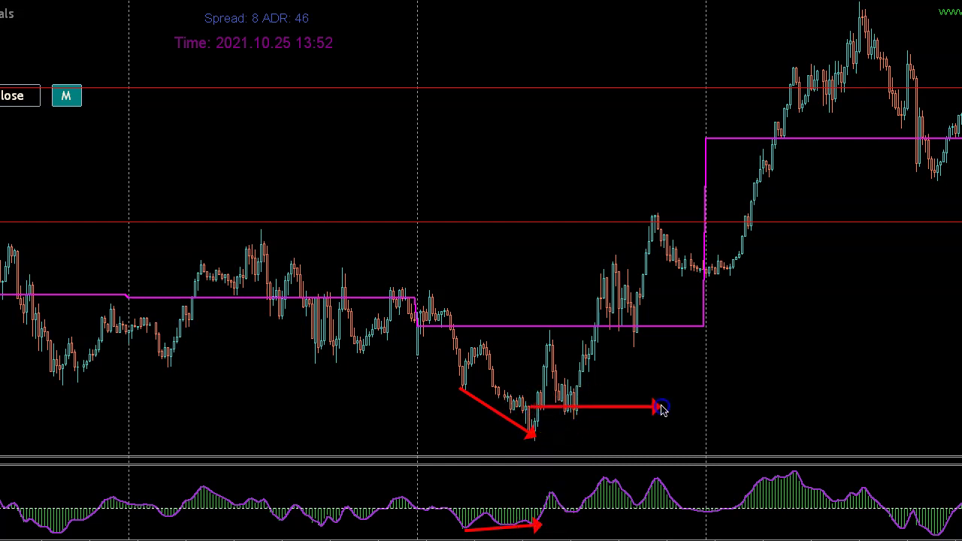
{"action": "left_click_drag", "start_coordinate": [514, 366], "coordinate": [540, 393]}
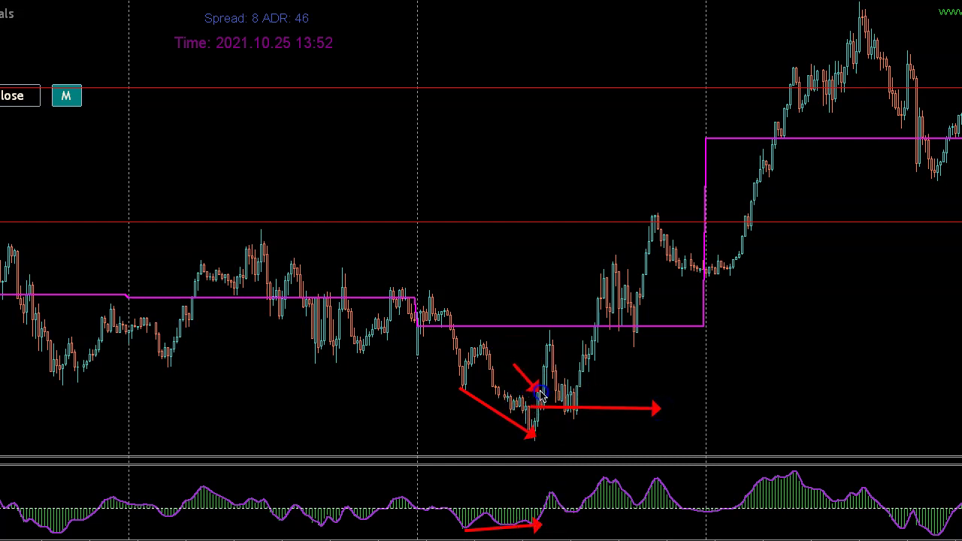
{"action": "left_click_drag", "start_coordinate": [622, 390], "coordinate": [868, 63]}
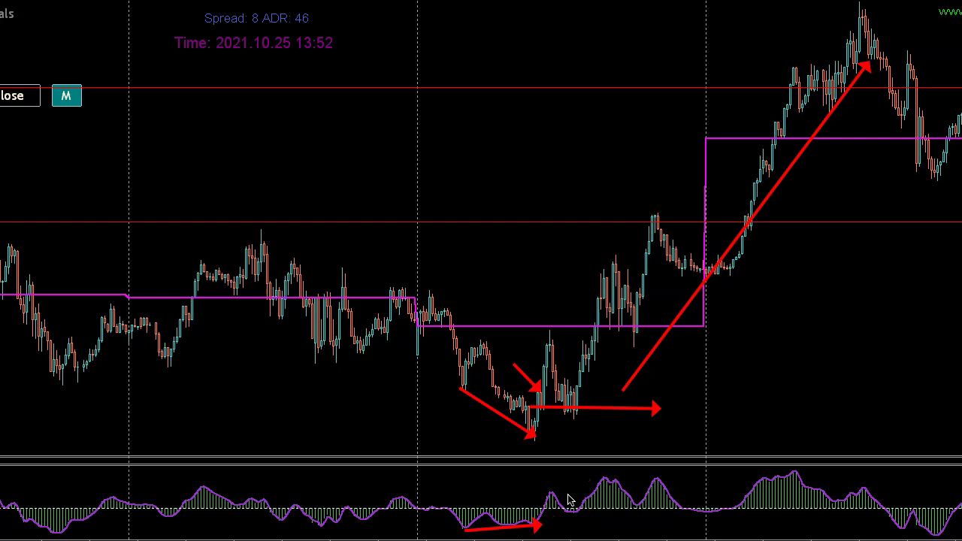
{"action": "left_click", "coordinate": [602, 14]}
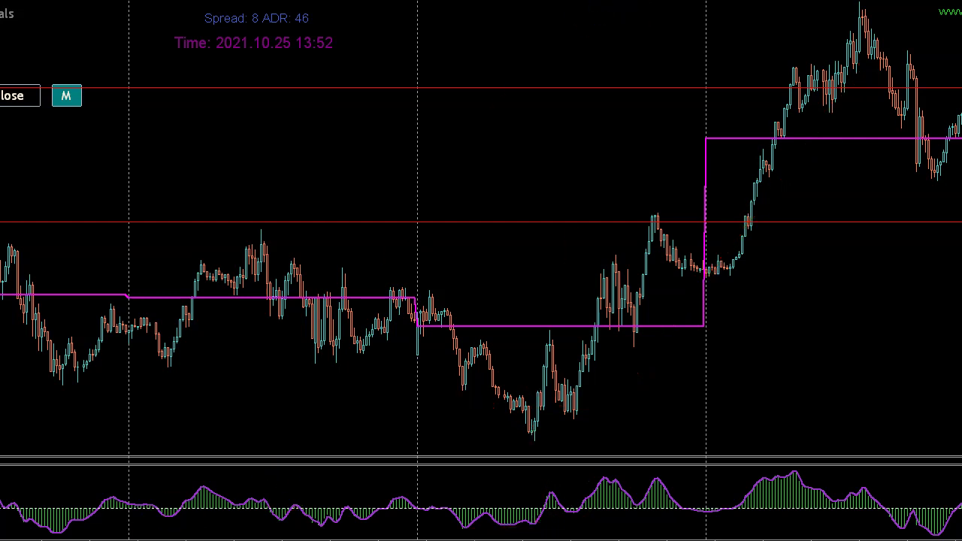
Step: Draw a falling arrow across the MACD peaks at the rally's top and a rising arrow between the matching price highs
{"action": "left_click", "coordinate": [275, 314]}
{"action": "scroll", "coordinate": [256, 309], "scroll_direction": "down", "scroll_amount": 5}
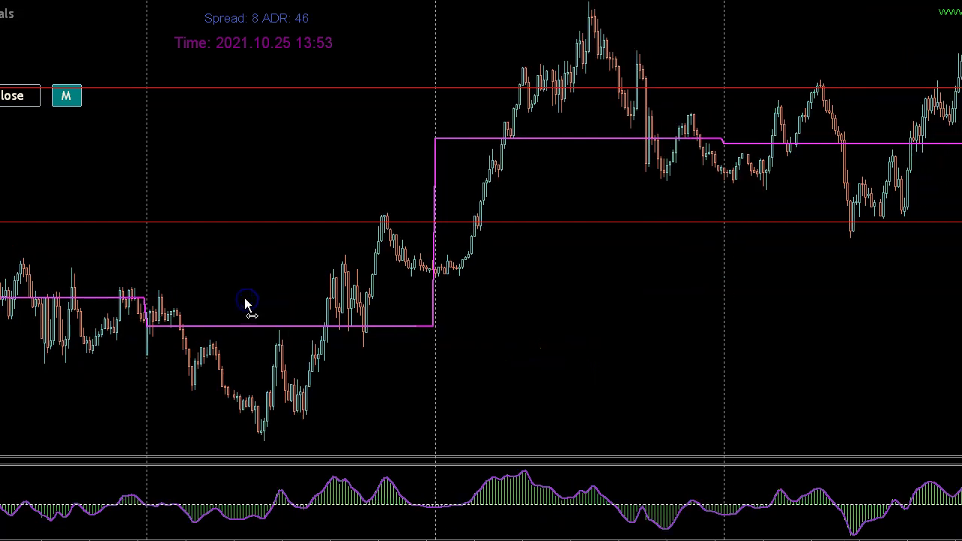
{"action": "scroll", "coordinate": [455, 314], "scroll_direction": "down", "scroll_amount": 2}
{"action": "left_click_drag", "start_coordinate": [423, 304], "coordinate": [419, 305]}
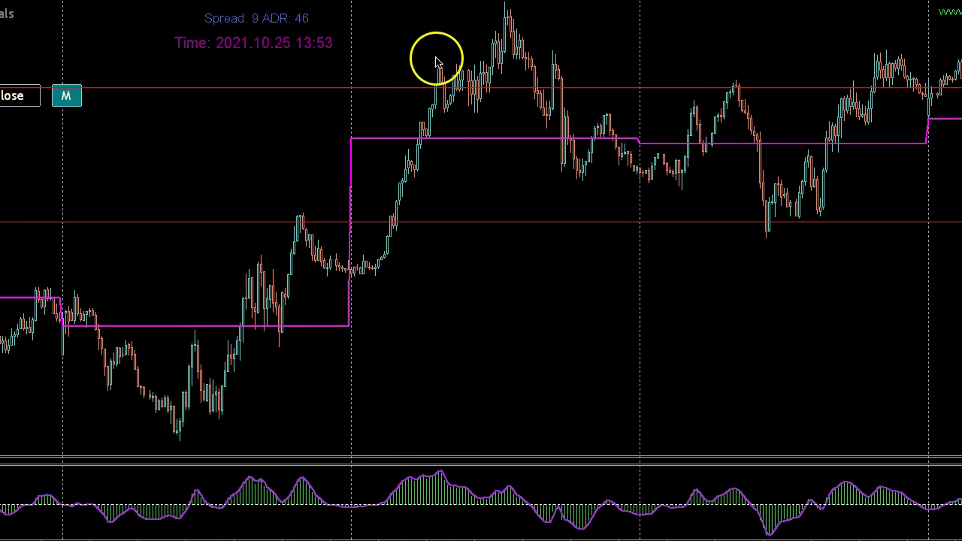
{"action": "left_click_drag", "start_coordinate": [439, 469], "coordinate": [522, 487]}
{"action": "mouse_move", "coordinate": [442, 66]}
{"action": "left_mouse_down"}
{"action": "mouse_move", "coordinate": [490, 37]}
{"action": "mouse_move", "coordinate": [508, 4]}
{"action": "left_mouse_up"}
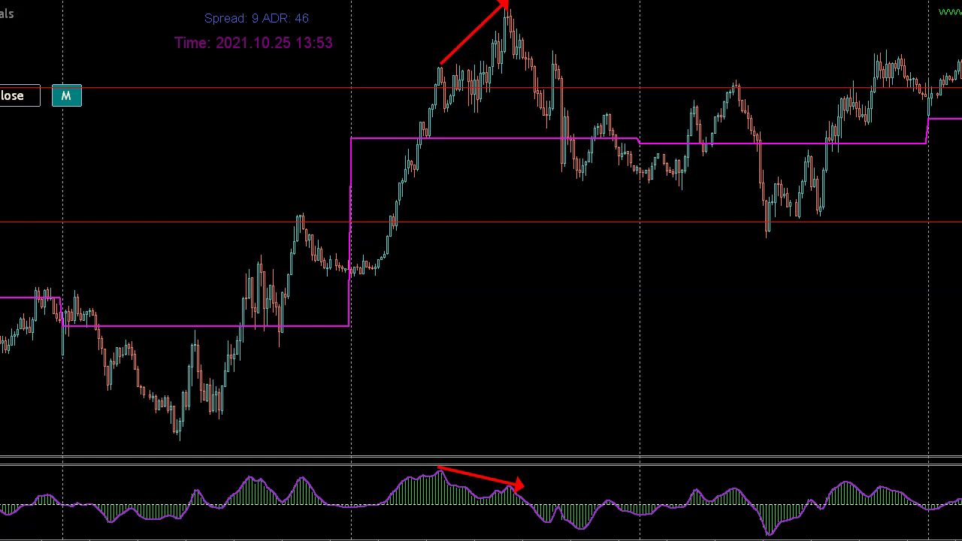
Step: Draw arrows for the entry just below the rally's high and the following price drop, and clear all drawings
{"action": "left_click_drag", "start_coordinate": [514, 56], "coordinate": [518, 58]}
{"action": "mouse_move", "coordinate": [482, 98]}
{"action": "left_mouse_down"}
{"action": "mouse_move", "coordinate": [518, 63]}
{"action": "mouse_move", "coordinate": [561, 153]}
{"action": "mouse_move", "coordinate": [558, 172]}
{"action": "left_mouse_up"}
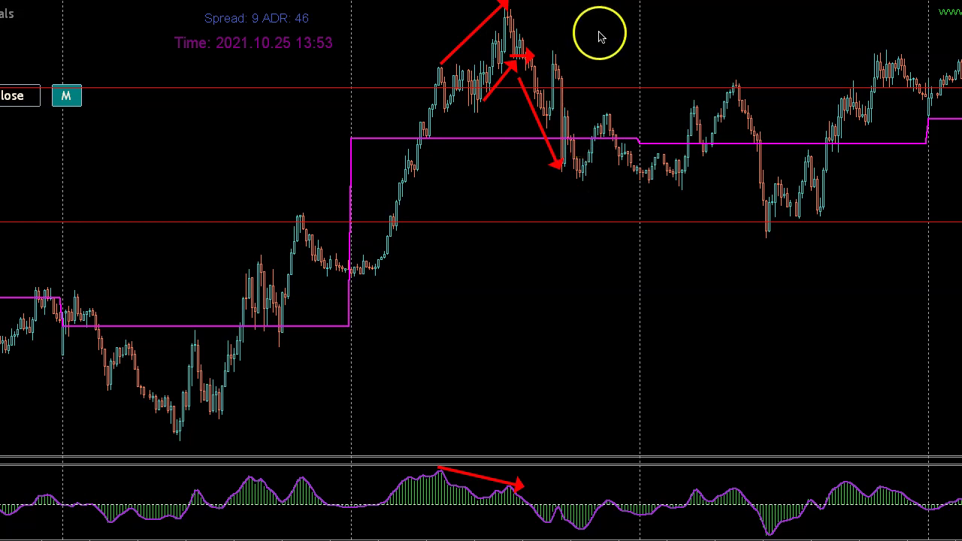
{"action": "key", "text": "e"}
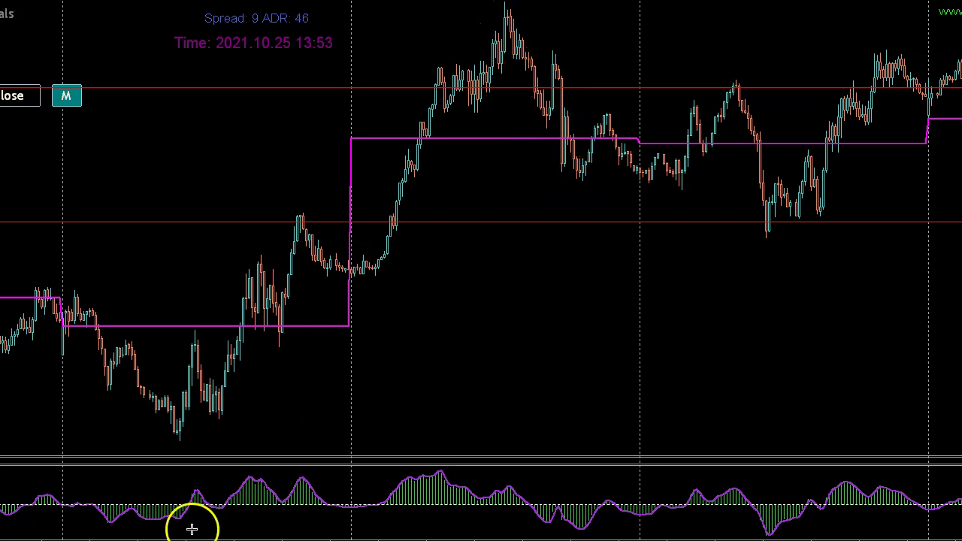
Step: Switch to the Excel workbook's DIVERGENCE sheet and review the filter settings and test results of Strategies 1 to 5
{"action": "left_click_drag", "start_coordinate": [521, 362], "coordinate": [286, 332]}
{"action": "left_click_drag", "start_coordinate": [492, 331], "coordinate": [393, 312]}
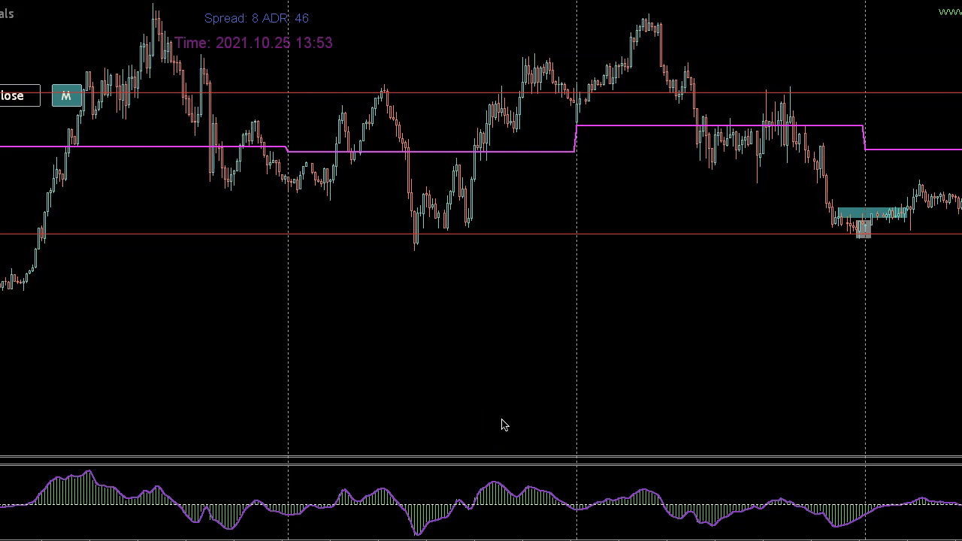
{"action": "left_click", "coordinate": [507, 447]}
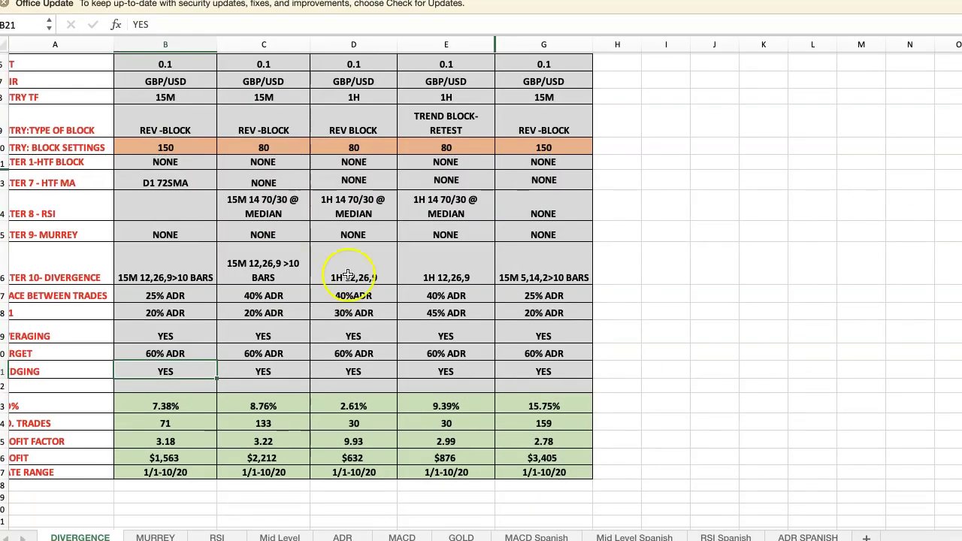
{"action": "scroll", "coordinate": [348, 275], "scroll_direction": "up", "scroll_amount": 5}
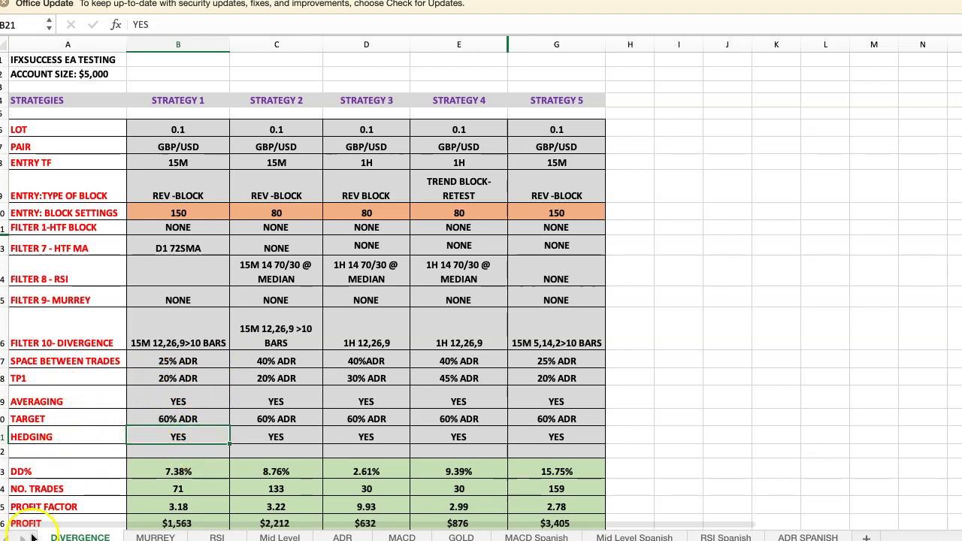
{"action": "scroll", "coordinate": [317, 378], "scroll_direction": "down", "scroll_amount": 4}
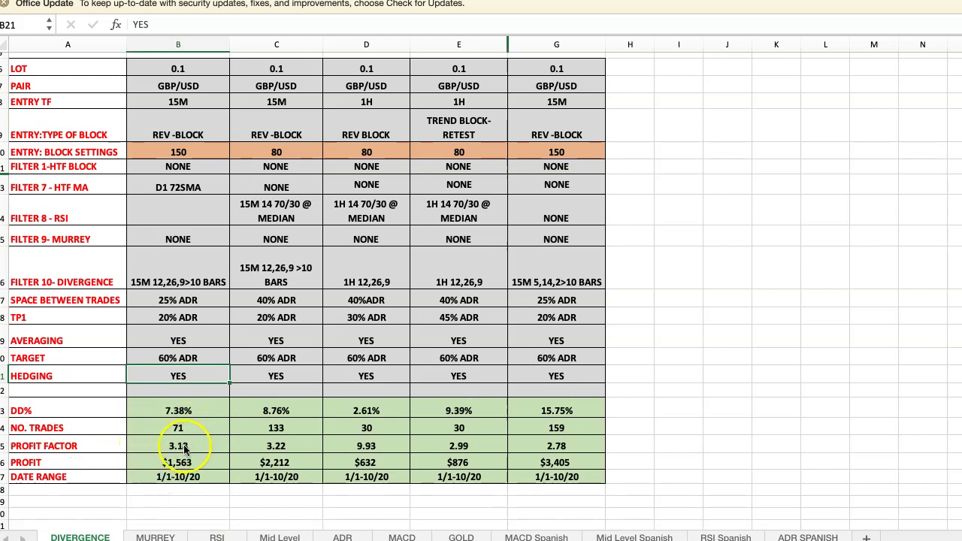
Step: Draw arrows pointing at Strategy 1's profit, Filter 7 HTF MA and block settings
{"action": "left_click_drag", "start_coordinate": [112, 461], "coordinate": [143, 461]}
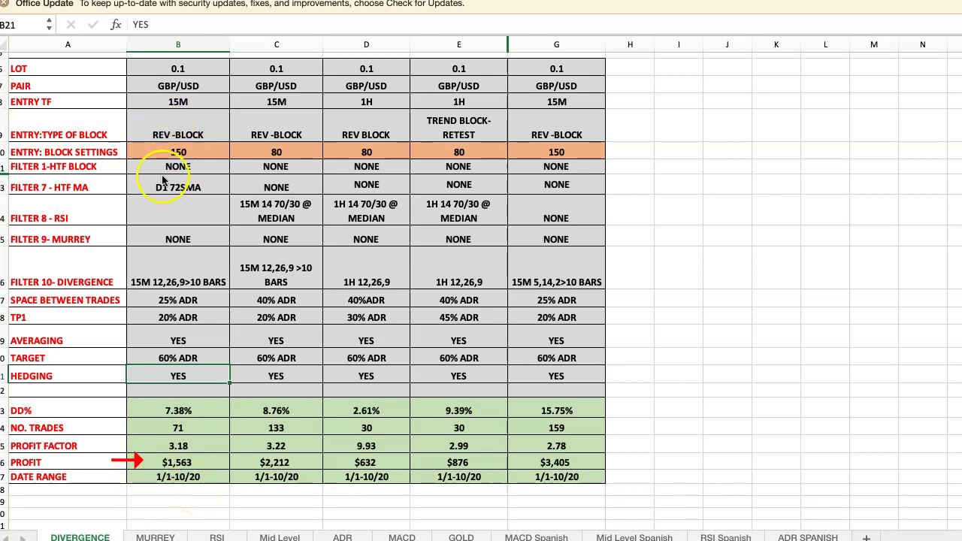
{"action": "left_click_drag", "start_coordinate": [111, 183], "coordinate": [143, 186]}
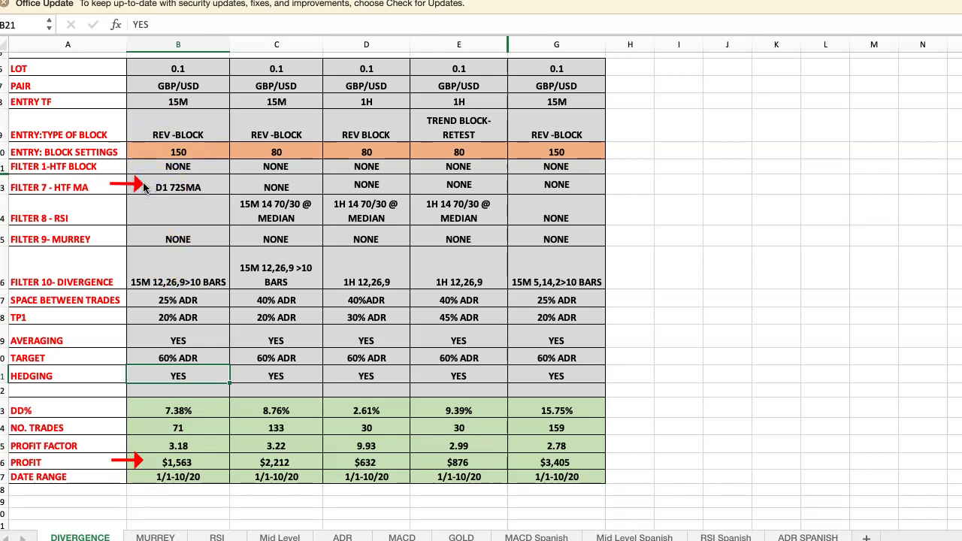
{"action": "left_click_drag", "start_coordinate": [120, 148], "coordinate": [154, 150]}
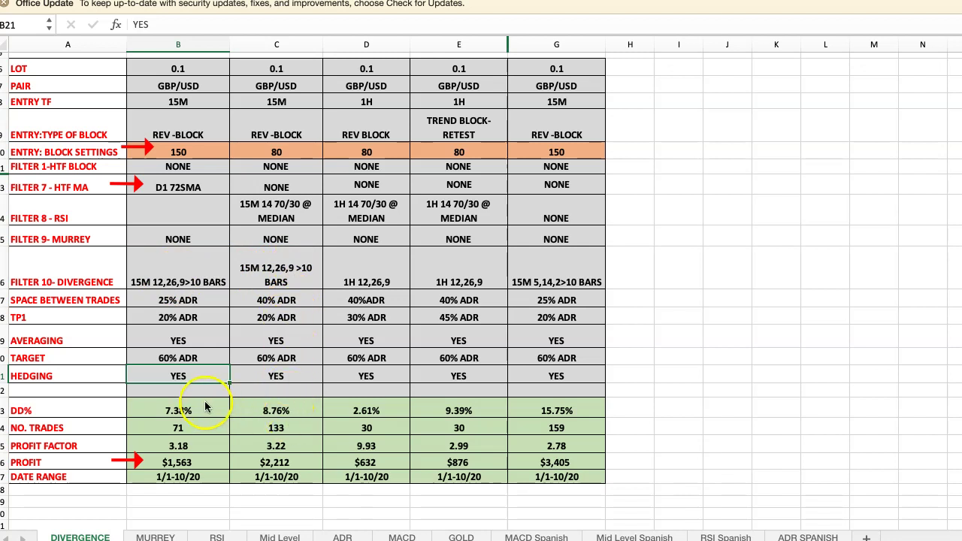
Step: Draw arrows at the DD%, number of trades, profit factor and profit of Strategies 2 and 3, and at Strategy 4's DD% and profit
{"action": "mouse_move", "coordinate": [208, 407]}
{"action": "left_mouse_down"}
{"action": "mouse_move", "coordinate": [245, 410]}
{"action": "mouse_move", "coordinate": [249, 427]}
{"action": "left_mouse_up"}
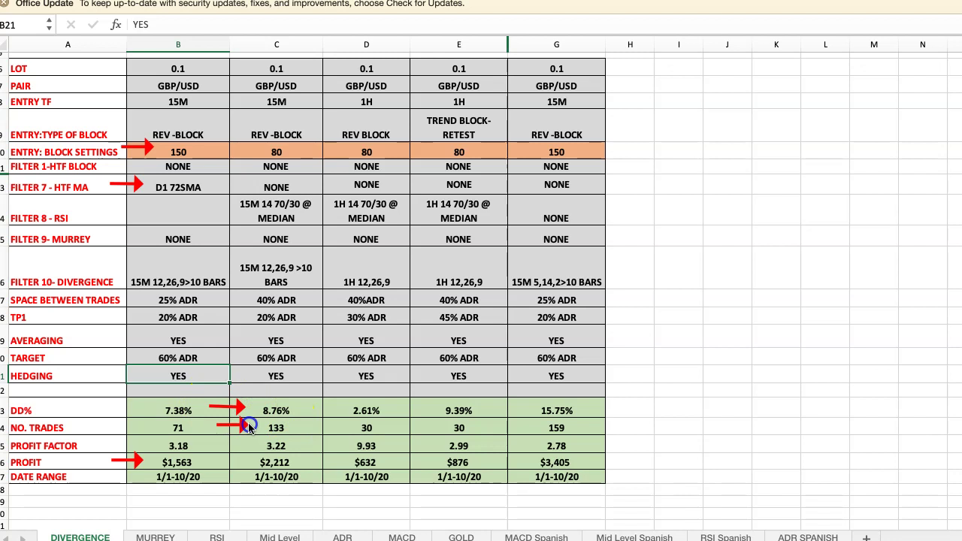
{"action": "mouse_move", "coordinate": [214, 443]}
{"action": "left_mouse_down"}
{"action": "mouse_move", "coordinate": [246, 444]}
{"action": "mouse_move", "coordinate": [245, 463]}
{"action": "left_mouse_up"}
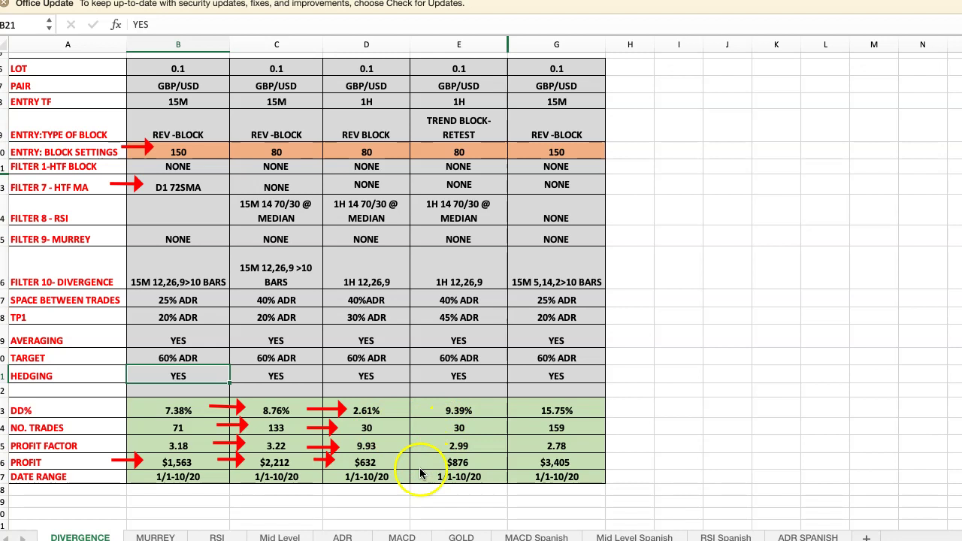
{"action": "left_click_drag", "start_coordinate": [389, 462], "coordinate": [424, 462]}
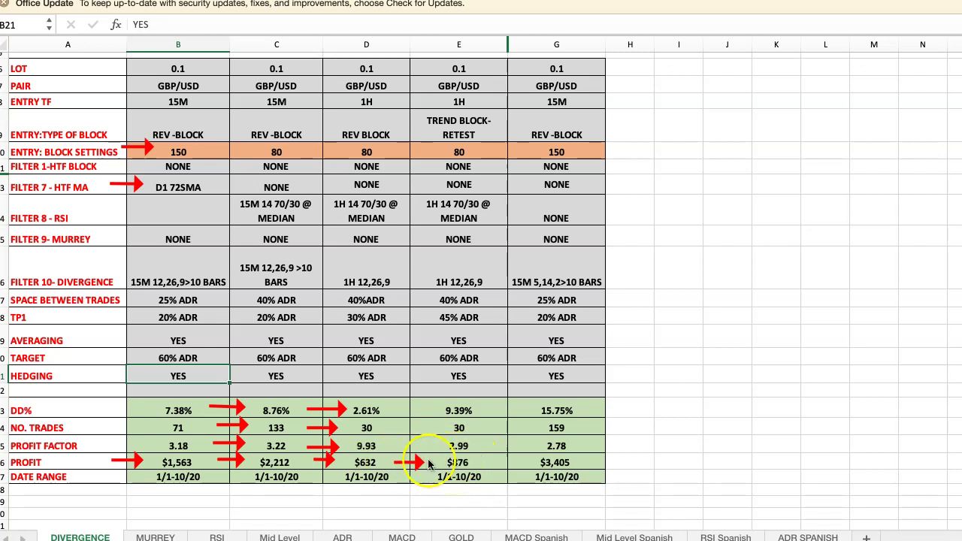
{"action": "left_click_drag", "start_coordinate": [394, 409], "coordinate": [434, 412]}
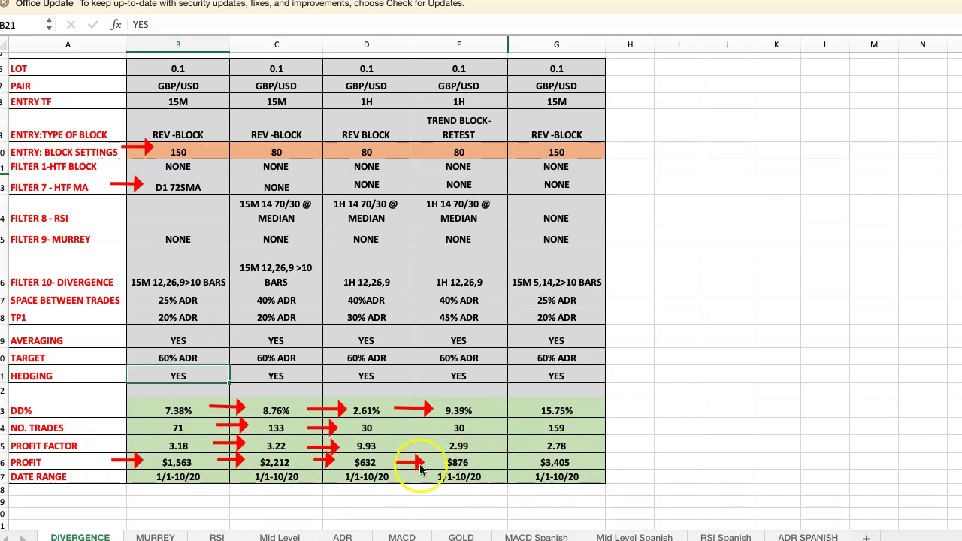
Step: Draw arrows pointing at Strategy 5's DD% and block settings, and clear all arrows from the sheet
{"action": "mouse_move", "coordinate": [606, 369]}
{"action": "left_mouse_down"}
{"action": "mouse_move", "coordinate": [582, 389]}
{"action": "mouse_move", "coordinate": [577, 409]}
{"action": "left_mouse_up"}
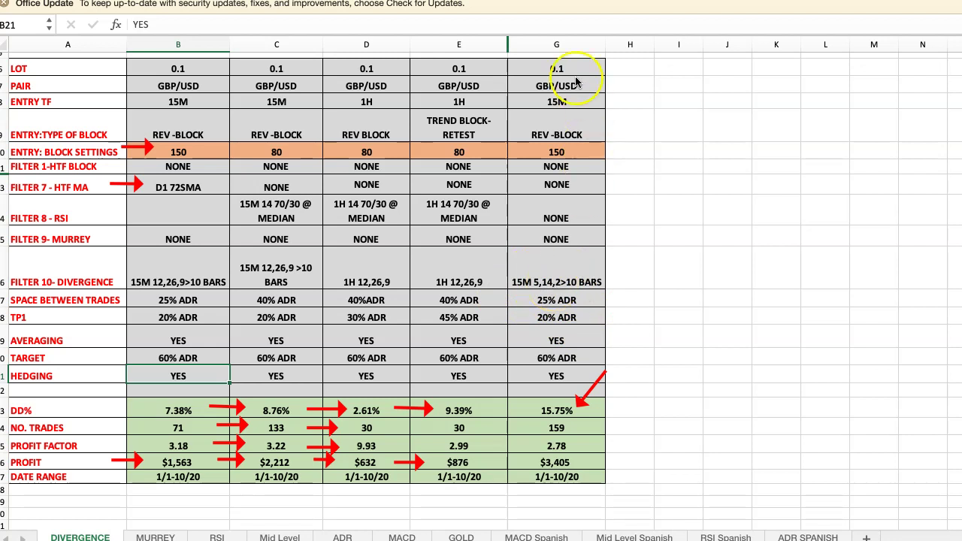
{"action": "left_click_drag", "start_coordinate": [615, 122], "coordinate": [578, 151]}
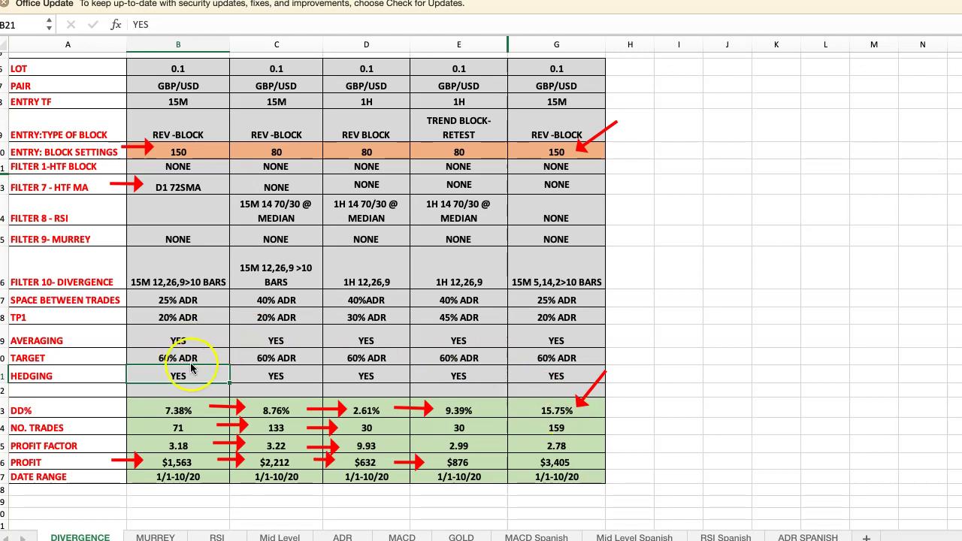
{"action": "key", "text": "Escape"}
{"action": "left_click", "coordinate": [711, 191]}
{"action": "left_click", "coordinate": [595, 13]}
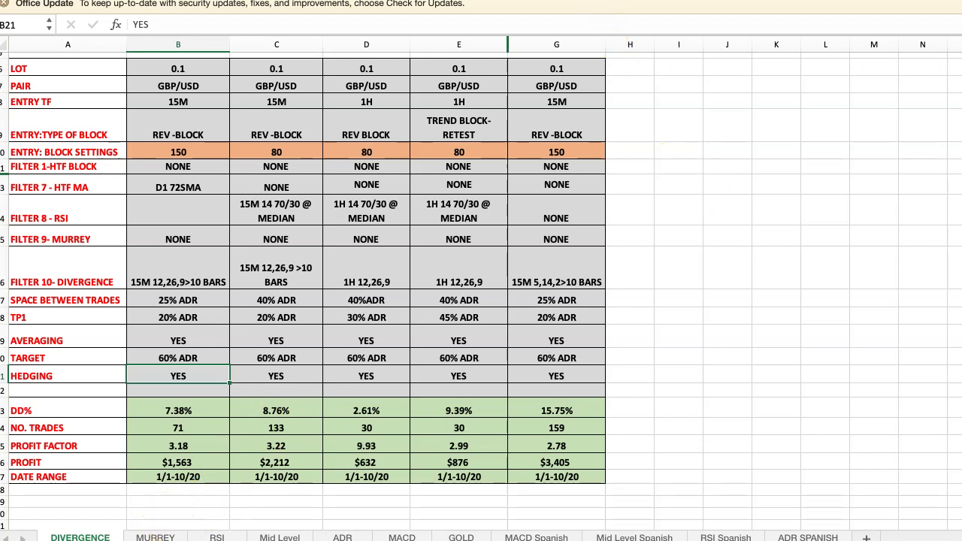
Step: Select Strategy 5's block settings cell and view the strategy comparison table
{"action": "left_click_drag", "start_coordinate": [751, 225], "coordinate": [705, 269]}
{"action": "left_click", "coordinate": [603, 154]}
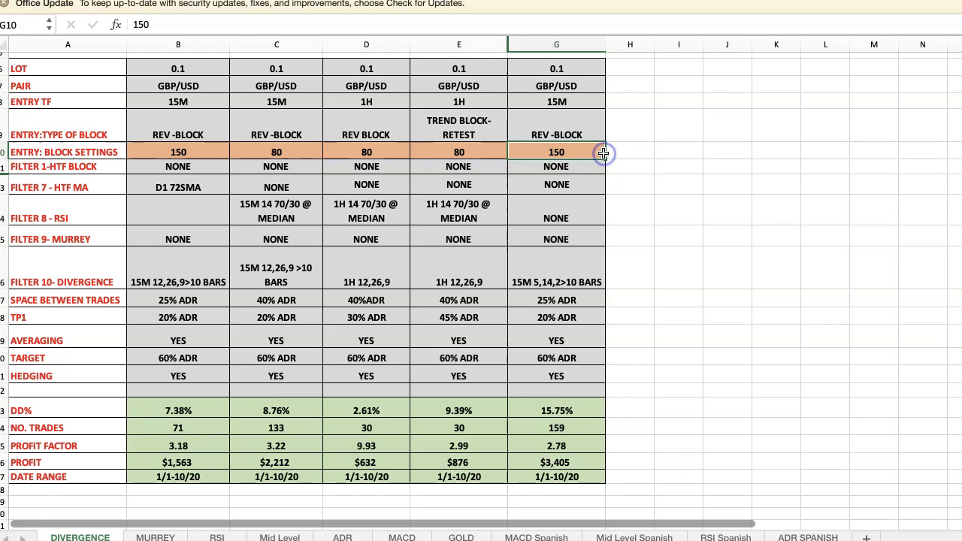
{"action": "scroll", "coordinate": [603, 153], "scroll_direction": "up", "scroll_amount": 2}
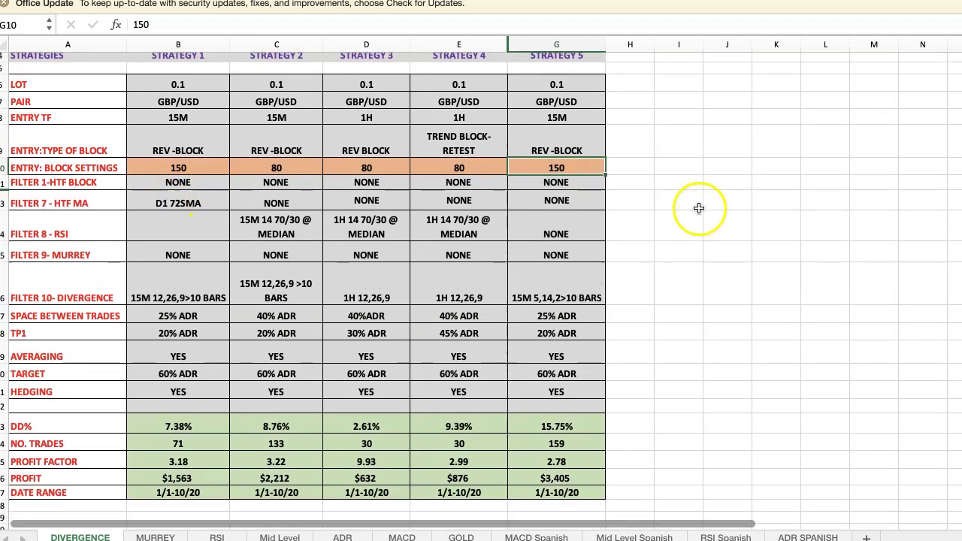